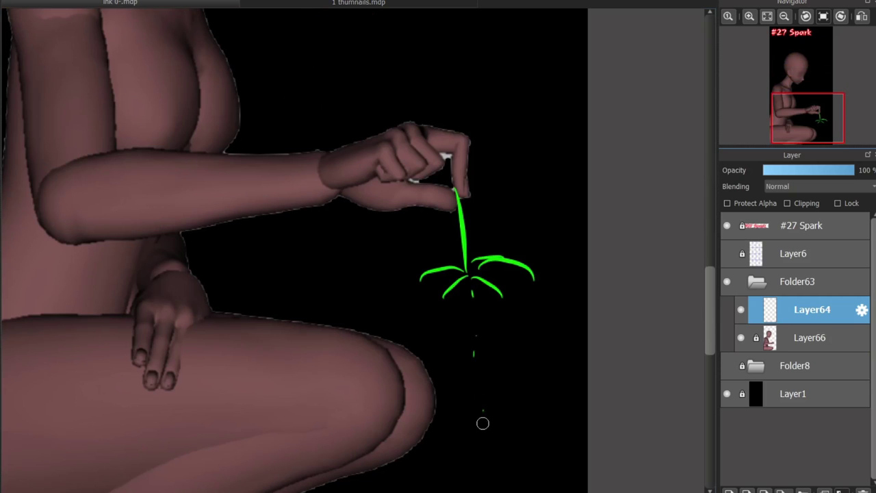
{"action": "scroll", "coordinate": [598, 340], "scroll_direction": "down", "scroll_amount": 3}
{"action": "scroll", "coordinate": [391, 190], "scroll_direction": "up", "scroll_amount": 4}
{"action": "mouse_move", "coordinate": [334, 229]}
{"action": "left_mouse_down"}
{"action": "mouse_move", "coordinate": [384, 245]}
{"action": "mouse_move", "coordinate": [387, 257]}
{"action": "left_mouse_up"}
{"action": "key", "text": "ctrl+z"}
{"action": "key", "text": "ctrl+z"}
{"action": "left_click_drag", "start_coordinate": [337, 179], "coordinate": [516, 205]}
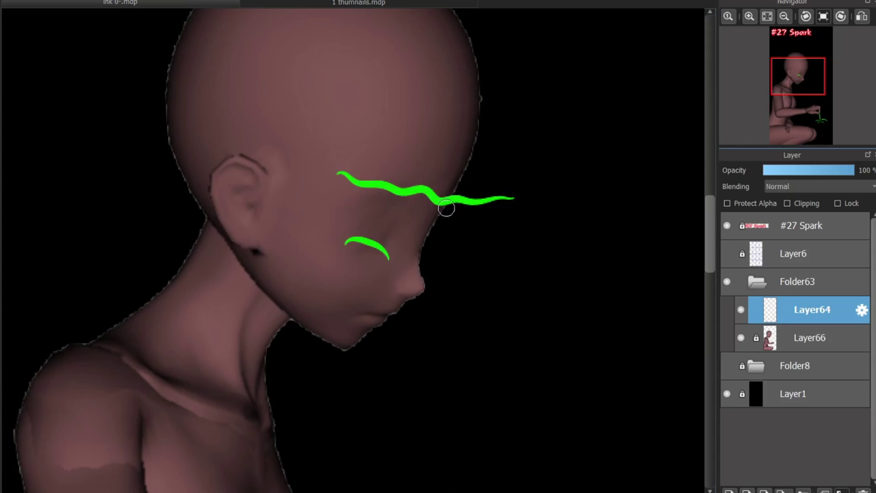
{"action": "key", "text": "ctrl+z"}
{"action": "key", "text": "ctrl+z"}
{"action": "left_click_drag", "start_coordinate": [538, 103], "coordinate": [538, 137]}
{"action": "left_click_drag", "start_coordinate": [534, 211], "coordinate": [535, 233]}
{"action": "mouse_move", "coordinate": [538, 97]}
{"action": "left_mouse_down"}
{"action": "mouse_move", "coordinate": [629, 98]}
{"action": "mouse_move", "coordinate": [609, 163]}
{"action": "mouse_move", "coordinate": [616, 225]}
{"action": "left_mouse_up"}
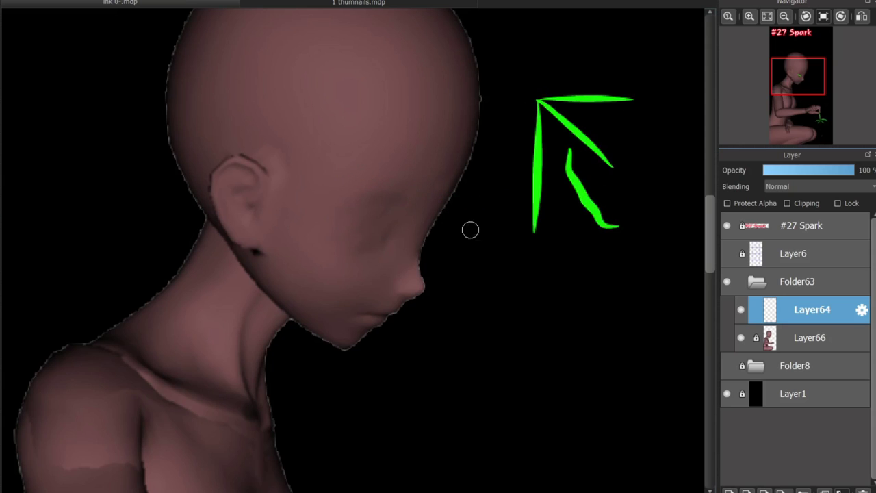
{"action": "key", "text": "ctrl+z"}
{"action": "key", "text": "ctrl+z"}
{"action": "key", "text": "ctrl+z"}
{"action": "left_click_drag", "start_coordinate": [538, 103], "coordinate": [606, 195]}
{"action": "left_click_drag", "start_coordinate": [646, 100], "coordinate": [592, 135]}
{"action": "left_click_drag", "start_coordinate": [626, 140], "coordinate": [625, 221]}
{"action": "key", "text": "ctrl+z"}
{"action": "key", "text": "ctrl+z"}
{"action": "key", "text": "ctrl+z"}
{"action": "key", "text": "ctrl+z"}
Sketch a curved closed eye, a short arched stroke above it and an angular smiling mouth on the face in green
{"action": "left_click_drag", "start_coordinate": [333, 239], "coordinate": [387, 254]}
{"action": "key", "text": "ctrl+z"}
{"action": "left_click_drag", "start_coordinate": [333, 241], "coordinate": [382, 251]}
{"action": "key", "text": "ctrl+z"}
{"action": "left_click_drag", "start_coordinate": [345, 216], "coordinate": [391, 224]}
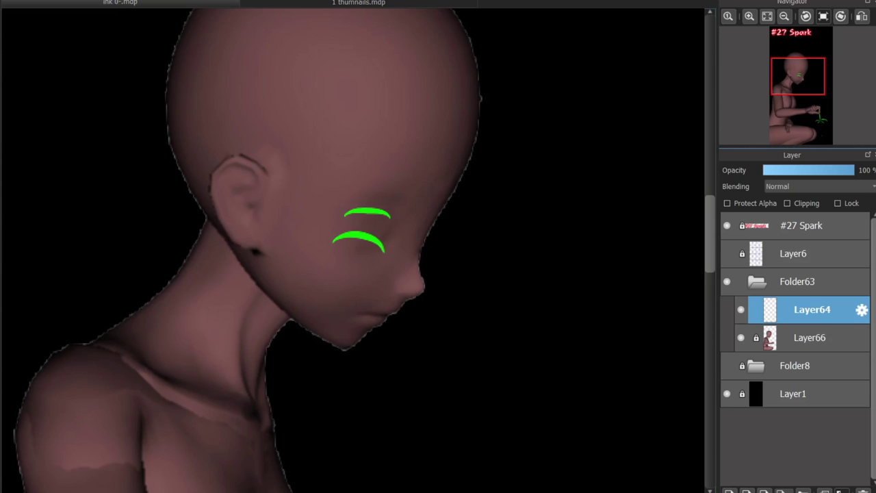
{"action": "key", "text": "ctrl+z"}
{"action": "left_click_drag", "start_coordinate": [349, 206], "coordinate": [393, 220]}
{"action": "left_click_drag", "start_coordinate": [362, 311], "coordinate": [321, 330]}
Sketch the front bangs sweeping over the forehead, with a pointed strand and a long curved lock along the face's front edge
{"action": "left_click_drag", "start_coordinate": [470, 103], "coordinate": [346, 205]}
{"action": "left_click_drag", "start_coordinate": [362, 200], "coordinate": [418, 143]}
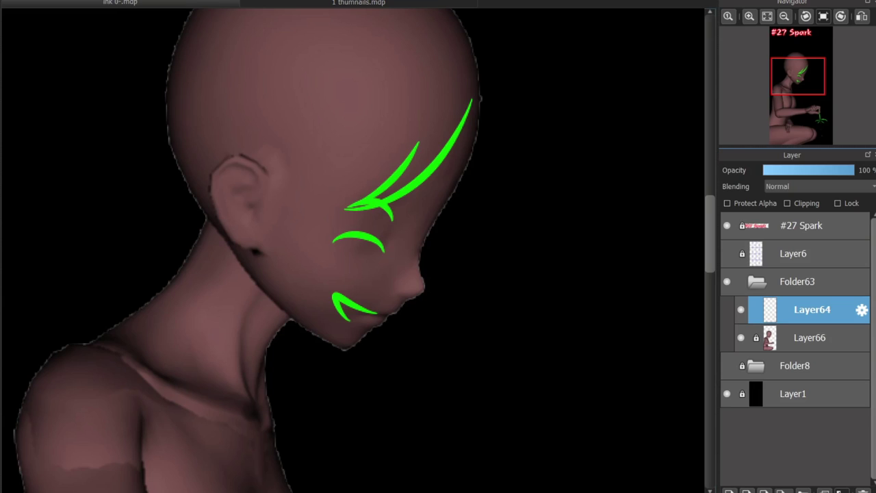
{"action": "mouse_move", "coordinate": [453, 143]}
{"action": "left_mouse_down"}
{"action": "mouse_move", "coordinate": [485, 114]}
{"action": "mouse_move", "coordinate": [487, 35]}
{"action": "left_mouse_up"}
{"action": "key", "text": "ctrl+z"}
{"action": "left_click_drag", "start_coordinate": [463, 196], "coordinate": [479, 51]}
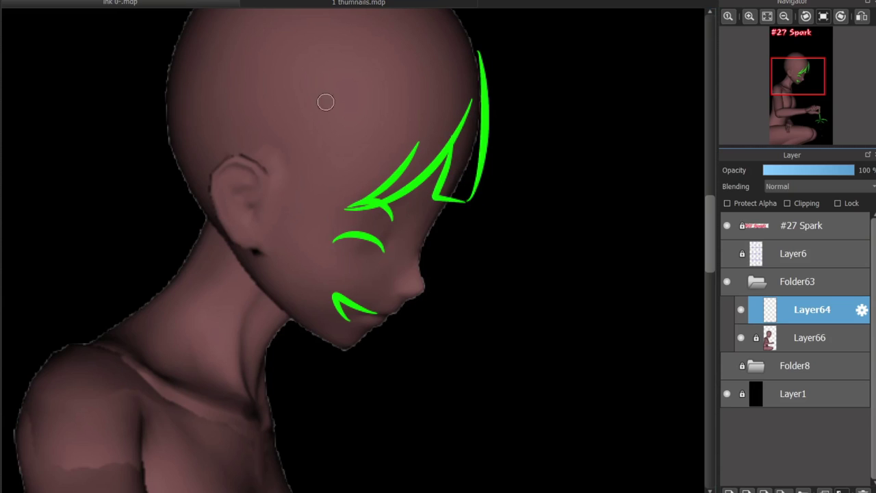
Sketch the inner bangs and the long side strands hanging from the temple down past the ear
{"action": "left_click_drag", "start_coordinate": [375, 178], "coordinate": [377, 77]}
{"action": "left_click_drag", "start_coordinate": [363, 135], "coordinate": [318, 170]}
{"action": "left_click_drag", "start_coordinate": [322, 68], "coordinate": [272, 178]}
{"action": "key", "text": "ctrl+z"}
{"action": "mouse_move", "coordinate": [322, 68]}
{"action": "left_mouse_down"}
{"action": "mouse_move", "coordinate": [319, 168]}
{"action": "mouse_move", "coordinate": [279, 267]}
{"action": "left_mouse_up"}
{"action": "left_click_drag", "start_coordinate": [261, 65], "coordinate": [276, 277]}
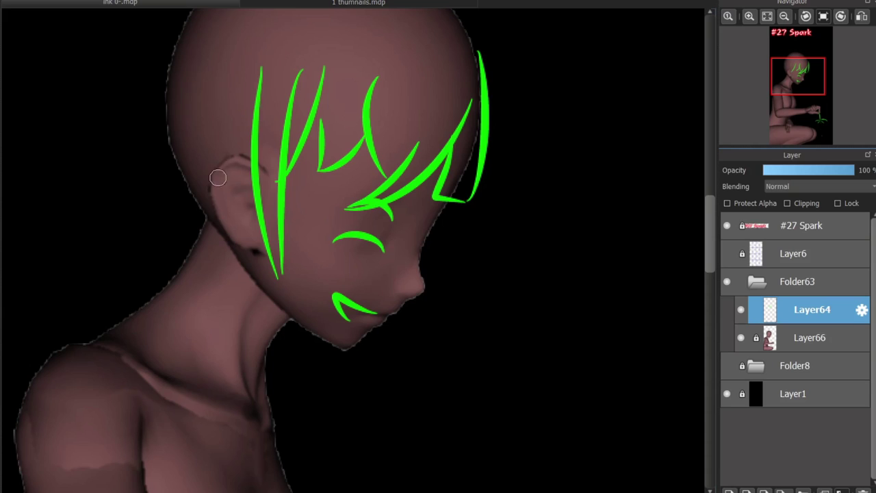
Sketch a large round earring with a cross inside it below the ear, and outline the ear
{"action": "mouse_move", "coordinate": [171, 195]}
{"action": "left_mouse_down"}
{"action": "mouse_move", "coordinate": [197, 229]}
{"action": "mouse_move", "coordinate": [157, 299]}
{"action": "mouse_move", "coordinate": [241, 240]}
{"action": "left_mouse_up"}
{"action": "key", "text": "ctrl+z"}
{"action": "key", "text": "ctrl+z"}
{"action": "left_click_drag", "start_coordinate": [159, 254], "coordinate": [217, 282]}
{"action": "left_click_drag", "start_coordinate": [206, 255], "coordinate": [177, 287]}
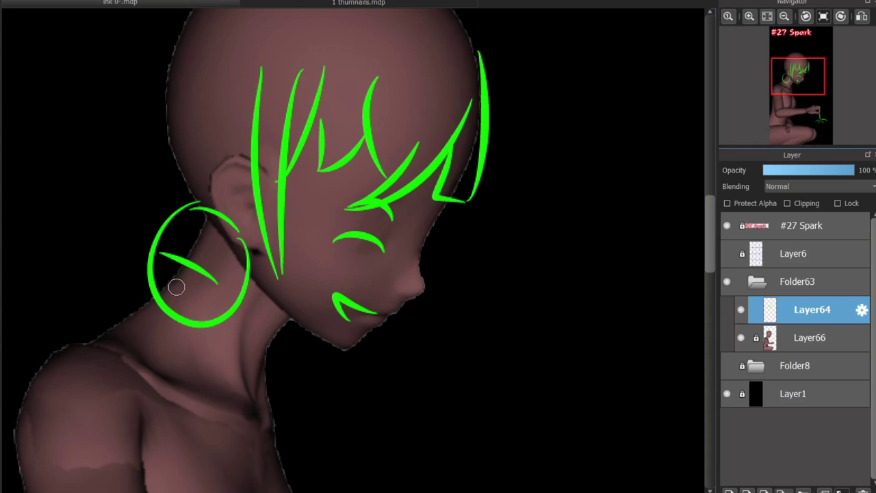
{"action": "left_click_drag", "start_coordinate": [249, 165], "coordinate": [239, 233]}
{"action": "left_click_drag", "start_coordinate": [245, 240], "coordinate": [257, 237]}
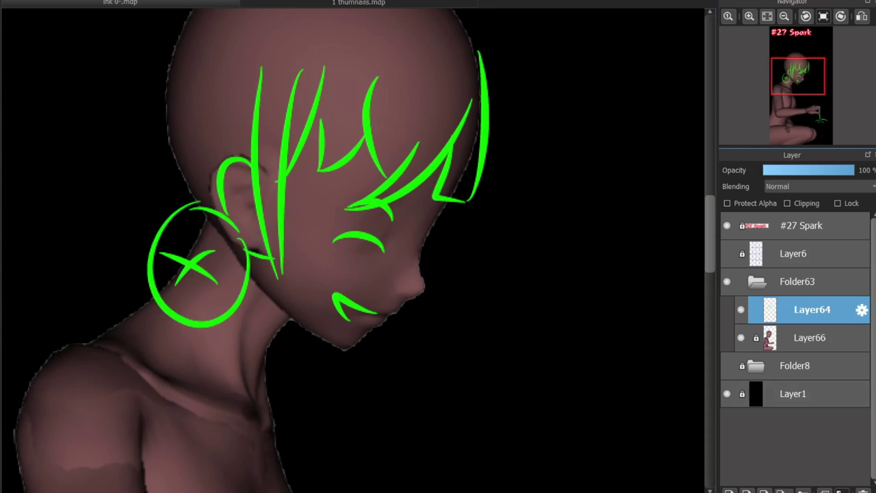
Sketch the top contour of the hair from the crown down to the bangs, plus the parting line above the temple
{"action": "scroll", "coordinate": [277, 182], "scroll_direction": "down", "scroll_amount": 4}
{"action": "scroll", "coordinate": [212, 80], "scroll_direction": "up", "scroll_amount": 3}
{"action": "left_click_drag", "start_coordinate": [191, 154], "coordinate": [304, 169]}
{"action": "key", "text": "ctrl+z"}
{"action": "mouse_move", "coordinate": [232, 139]}
{"action": "left_mouse_down"}
{"action": "mouse_move", "coordinate": [311, 114]}
{"action": "mouse_move", "coordinate": [429, 198]}
{"action": "left_mouse_up"}
{"action": "mouse_move", "coordinate": [263, 203]}
{"action": "left_mouse_down"}
{"action": "mouse_move", "coordinate": [331, 122]}
{"action": "mouse_move", "coordinate": [264, 212]}
{"action": "left_mouse_up"}
{"action": "key", "text": "ctrl+z"}
Sketch the gathered base of the ponytail behind the crown and a hair tie with two loops on top
{"action": "left_click_drag", "start_coordinate": [179, 156], "coordinate": [289, 103]}
{"action": "key", "text": "ctrl+z"}
{"action": "left_click_drag", "start_coordinate": [213, 129], "coordinate": [263, 102]}
{"action": "key", "text": "ctrl+z"}
{"action": "key", "text": "ctrl+z"}
{"action": "left_click_drag", "start_coordinate": [231, 139], "coordinate": [169, 195]}
{"action": "left_click_drag", "start_coordinate": [176, 194], "coordinate": [197, 195]}
{"action": "key", "text": "ctrl+z"}
{"action": "mouse_move", "coordinate": [199, 131]}
{"action": "left_mouse_down"}
{"action": "mouse_move", "coordinate": [137, 154]}
{"action": "mouse_move", "coordinate": [245, 123]}
{"action": "left_mouse_up"}
{"action": "mouse_move", "coordinate": [207, 104]}
{"action": "left_mouse_down"}
{"action": "mouse_move", "coordinate": [226, 103]}
{"action": "mouse_move", "coordinate": [241, 123]}
{"action": "left_mouse_up"}
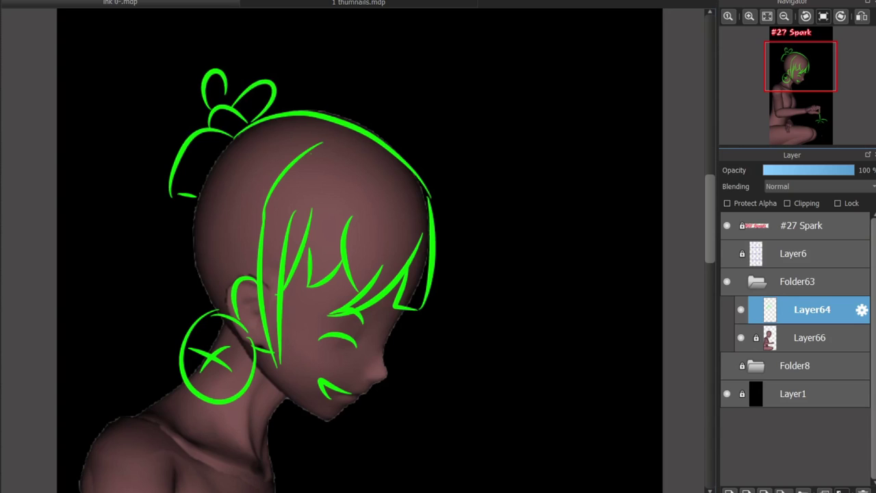
Sketch the spiky ponytail strands flaring backward and the hair outline down the back of the head
{"action": "left_click_drag", "start_coordinate": [201, 126], "coordinate": [86, 87]}
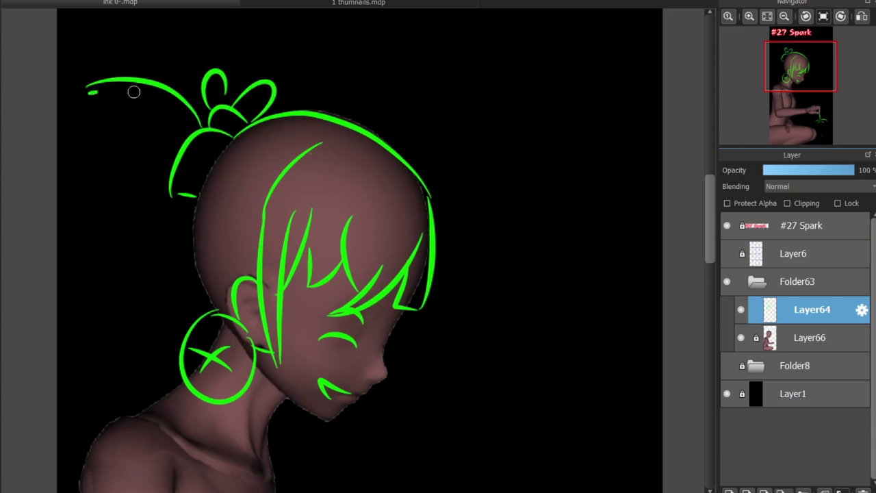
{"action": "left_click_drag", "start_coordinate": [146, 101], "coordinate": [66, 166]}
{"action": "left_click_drag", "start_coordinate": [165, 192], "coordinate": [91, 239]}
{"action": "mouse_move", "coordinate": [130, 127]}
{"action": "left_mouse_down"}
{"action": "mouse_move", "coordinate": [91, 230]}
{"action": "mouse_move", "coordinate": [114, 174]}
{"action": "left_mouse_up"}
{"action": "left_click_drag", "start_coordinate": [187, 192], "coordinate": [199, 310]}
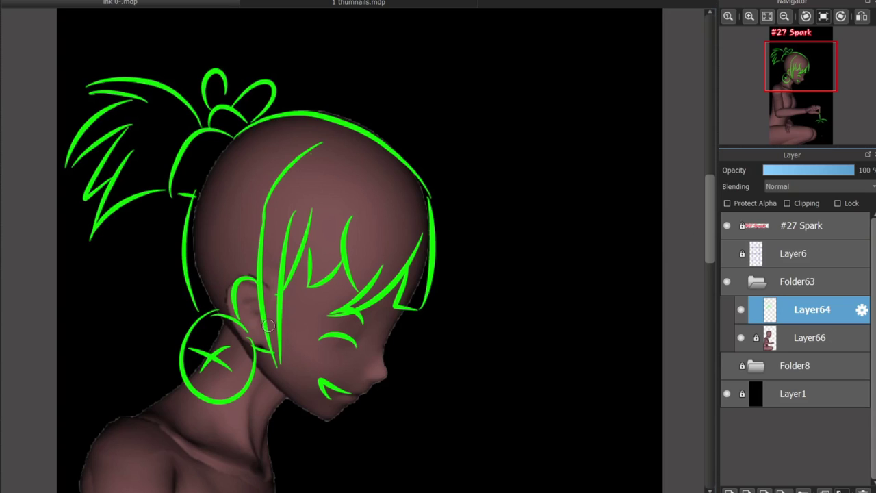
Sketch a two-line choker around the neck with a small bow hanging at the throat
{"action": "scroll", "coordinate": [682, 251], "scroll_direction": "up", "scroll_amount": 2}
{"action": "mouse_move", "coordinate": [165, 256]}
{"action": "left_mouse_down"}
{"action": "mouse_move", "coordinate": [267, 327]}
{"action": "mouse_move", "coordinate": [229, 279]}
{"action": "mouse_move", "coordinate": [284, 291]}
{"action": "left_mouse_up"}
{"action": "key", "text": "ctrl+z"}
{"action": "key", "text": "ctrl+z"}
{"action": "left_click_drag", "start_coordinate": [277, 314], "coordinate": [225, 281]}
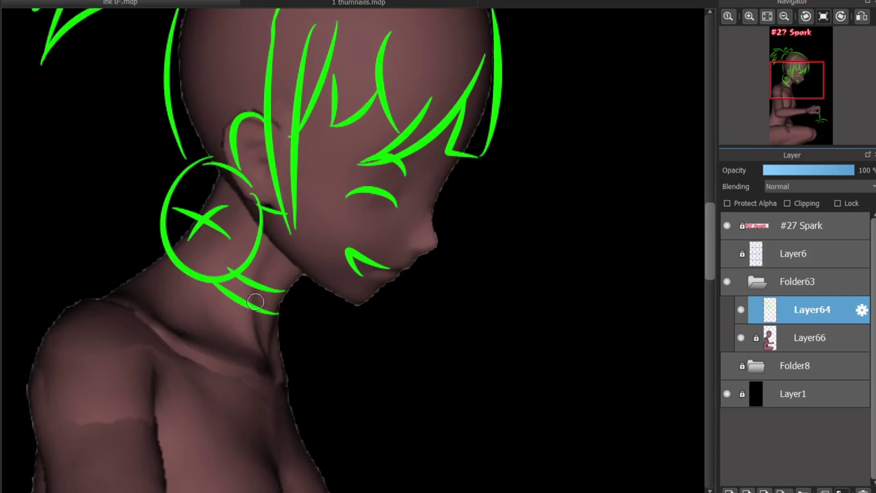
{"action": "mouse_move", "coordinate": [272, 311]}
{"action": "left_mouse_down"}
{"action": "mouse_move", "coordinate": [274, 348]}
{"action": "mouse_move", "coordinate": [285, 348]}
{"action": "left_mouse_up"}
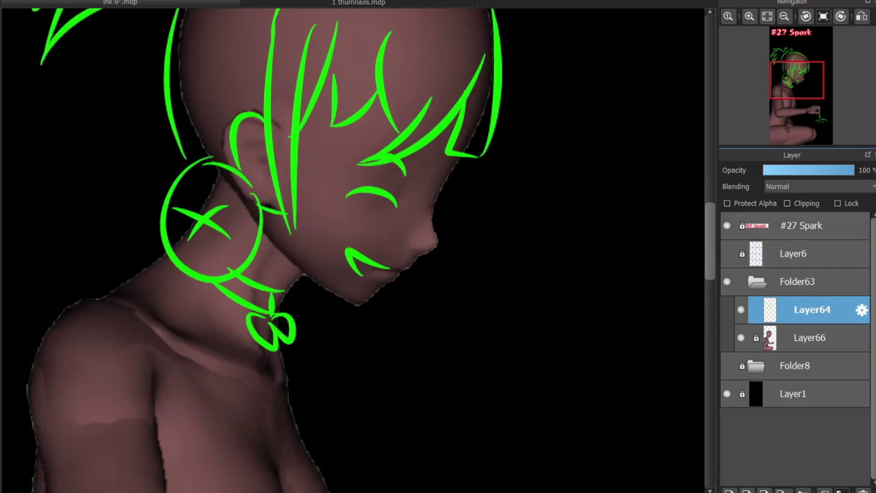
Sketch the top's slanted hem across the chest and its long open neckline from the shoulder to the hem
{"action": "scroll", "coordinate": [229, 224], "scroll_direction": "down", "scroll_amount": 5}
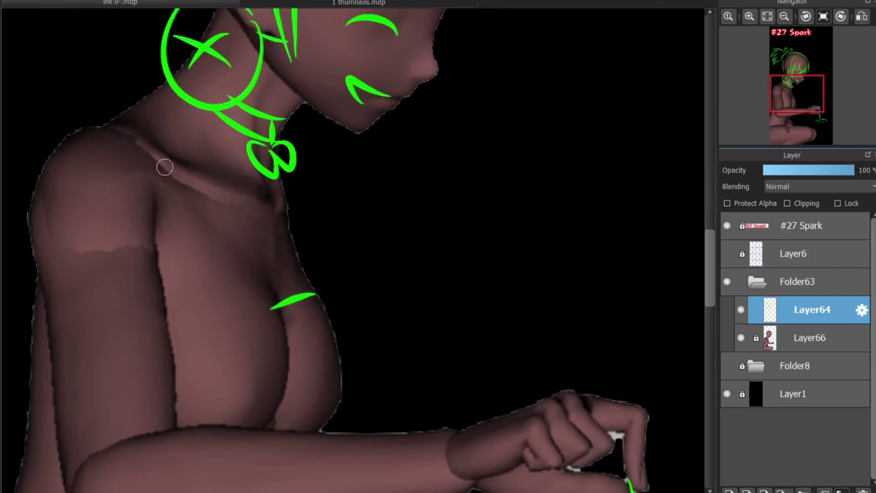
{"action": "left_click_drag", "start_coordinate": [115, 113], "coordinate": [248, 303]}
{"action": "key", "text": "ctrl+z"}
{"action": "left_click_drag", "start_coordinate": [196, 427], "coordinate": [283, 363]}
{"action": "key", "text": "ctrl+z"}
{"action": "left_click_drag", "start_coordinate": [179, 414], "coordinate": [277, 369]}
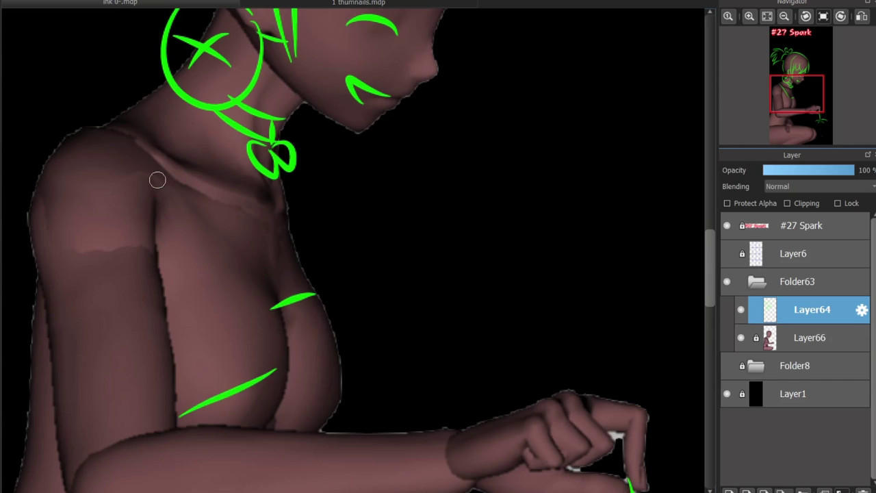
{"action": "left_click_drag", "start_coordinate": [121, 116], "coordinate": [277, 370]}
{"action": "mouse_move", "coordinate": [147, 253]}
{"action": "left_mouse_down"}
{"action": "mouse_move", "coordinate": [96, 140]}
{"action": "mouse_move", "coordinate": [152, 240]}
{"action": "left_mouse_up"}
{"action": "key", "text": "ctrl+z"}
Sketch the shoulder line and the short sleeve around the upper arm, including its armhole seam and cuff
{"action": "left_click_drag", "start_coordinate": [64, 146], "coordinate": [128, 105]}
{"action": "left_click_drag", "start_coordinate": [171, 333], "coordinate": [43, 380]}
{"action": "mouse_move", "coordinate": [44, 380]}
{"action": "left_mouse_down"}
{"action": "mouse_move", "coordinate": [74, 460]}
{"action": "mouse_move", "coordinate": [184, 410]}
{"action": "left_mouse_up"}
{"action": "left_click_drag", "start_coordinate": [34, 160], "coordinate": [42, 363]}
{"action": "left_click_drag", "start_coordinate": [171, 331], "coordinate": [152, 240]}
{"action": "left_click_drag", "start_coordinate": [86, 127], "coordinate": [147, 247]}
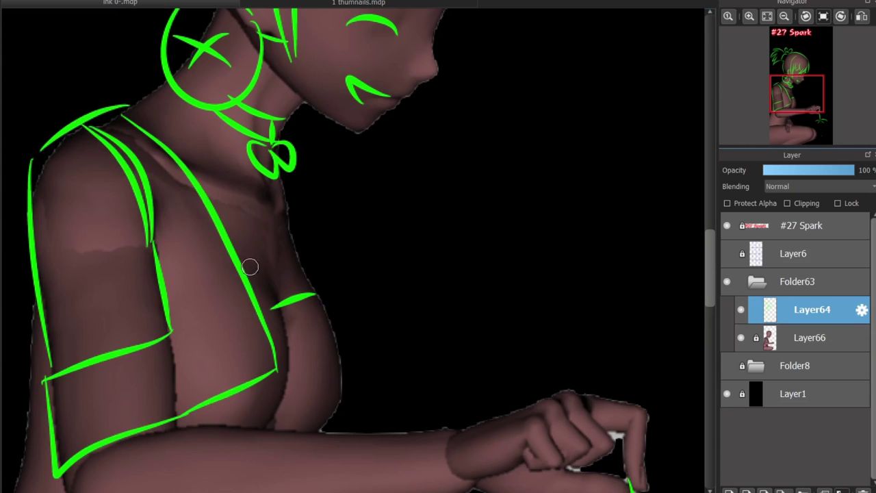
Sketch fold lines radiating across the front of the chest and the top's front contour from neck to hem
{"action": "scroll", "coordinate": [259, 178], "scroll_direction": "down", "scroll_amount": 5}
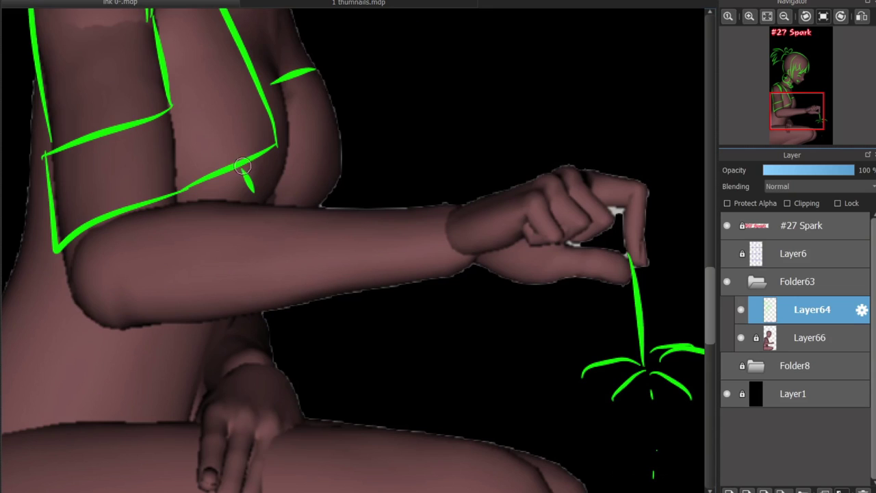
{"action": "mouse_move", "coordinate": [282, 156]}
{"action": "left_mouse_down"}
{"action": "mouse_move", "coordinate": [349, 185]}
{"action": "mouse_move", "coordinate": [342, 147]}
{"action": "left_mouse_up"}
{"action": "left_click_drag", "start_coordinate": [285, 124], "coordinate": [325, 97]}
{"action": "scroll", "coordinate": [699, 273], "scroll_direction": "up", "scroll_amount": 5}
{"action": "mouse_move", "coordinate": [287, 157]}
{"action": "left_mouse_down"}
{"action": "mouse_move", "coordinate": [349, 342]}
{"action": "mouse_move", "coordinate": [342, 397]}
{"action": "left_mouse_up"}
{"action": "scroll", "coordinate": [698, 299], "scroll_direction": "up", "scroll_amount": 8}
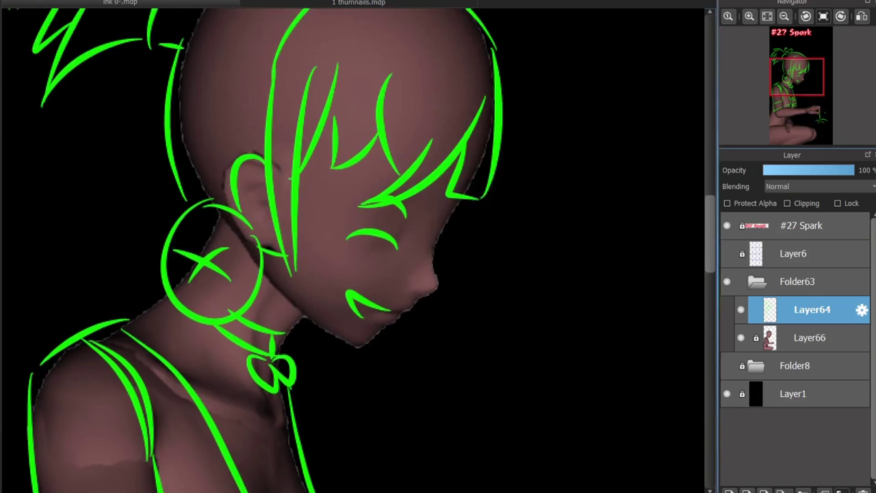
{"action": "left_click_drag", "start_coordinate": [451, 409], "coordinate": [487, 404]}
{"action": "left_click_drag", "start_coordinate": [453, 426], "coordinate": [496, 441]}
{"action": "left_click_drag", "start_coordinate": [452, 441], "coordinate": [479, 455]}
{"action": "key", "text": "ctrl+z"}
{"action": "key", "text": "ctrl+z"}
{"action": "key", "text": "ctrl+z"}
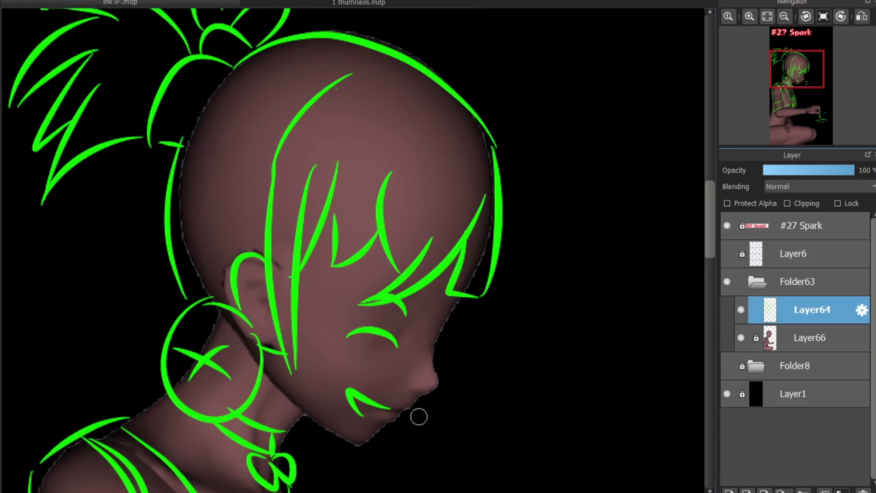
Sketch a curved waistline above the thigh and a round hip ornament with three small circles inside it
{"action": "scroll", "coordinate": [694, 264], "scroll_direction": "down", "scroll_amount": 14}
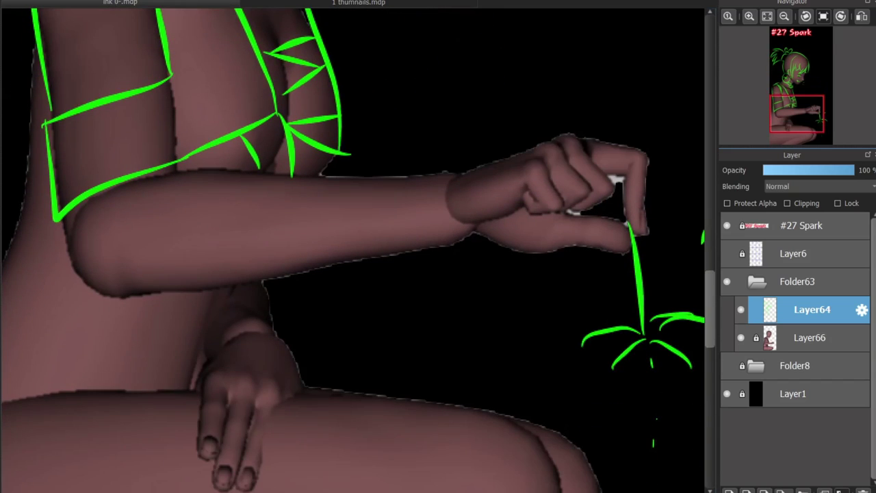
{"action": "left_click_drag", "start_coordinate": [270, 429], "coordinate": [349, 432]}
{"action": "left_click_drag", "start_coordinate": [77, 362], "coordinate": [286, 366]}
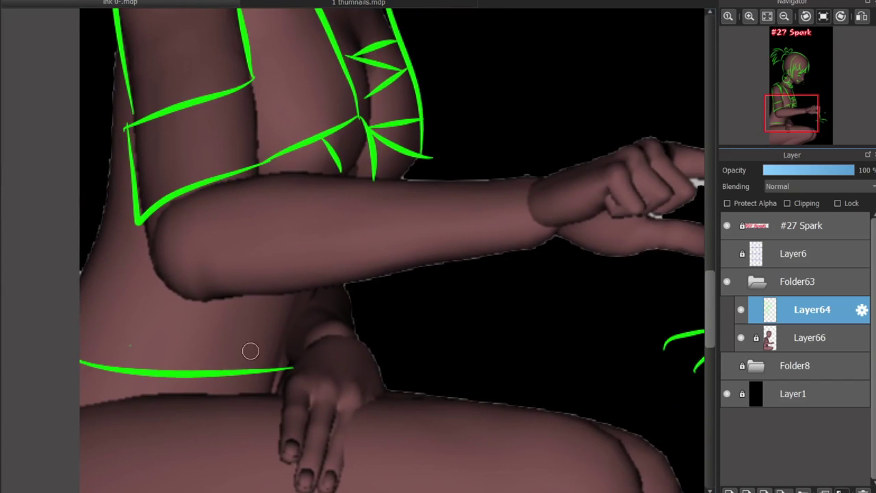
{"action": "left_click_drag", "start_coordinate": [130, 268], "coordinate": [127, 267]}
{"action": "left_click_drag", "start_coordinate": [113, 302], "coordinate": [109, 310]}
{"action": "left_click_drag", "start_coordinate": [127, 275], "coordinate": [140, 288]}
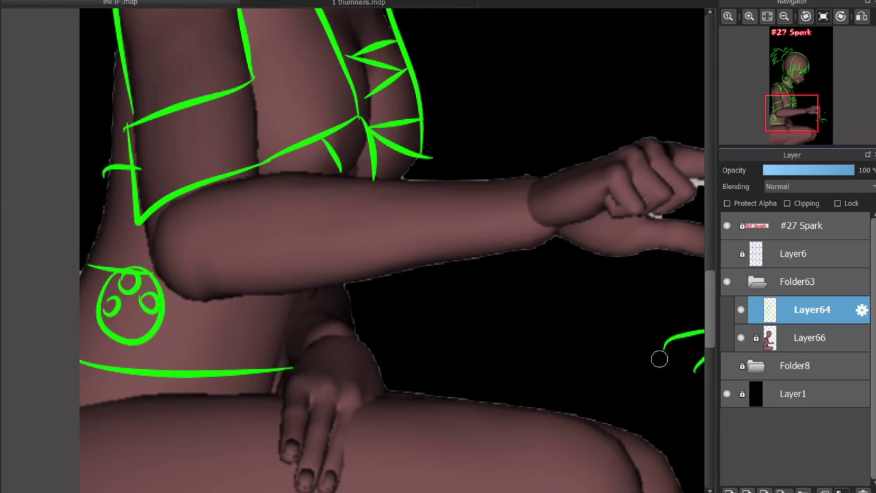
Sketch the long draped fold lines down the upper thigh and a second belt line where the waist meets the leg
{"action": "scroll", "coordinate": [547, 415], "scroll_direction": "down", "scroll_amount": 5}
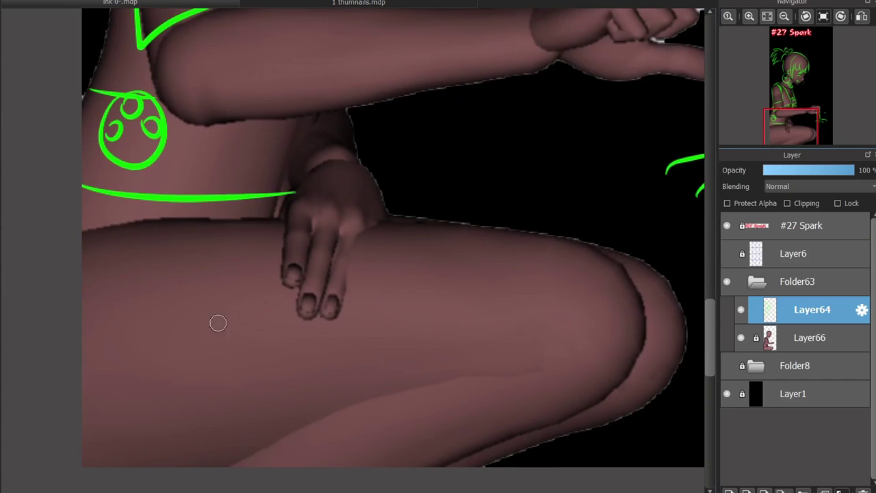
{"action": "left_click_drag", "start_coordinate": [236, 223], "coordinate": [213, 454]}
{"action": "mouse_move", "coordinate": [209, 438]}
{"action": "left_mouse_down"}
{"action": "mouse_move", "coordinate": [173, 348]}
{"action": "mouse_move", "coordinate": [168, 236]}
{"action": "left_mouse_up"}
{"action": "left_click_drag", "start_coordinate": [93, 240], "coordinate": [181, 379]}
{"action": "left_click_drag", "start_coordinate": [116, 305], "coordinate": [145, 458]}
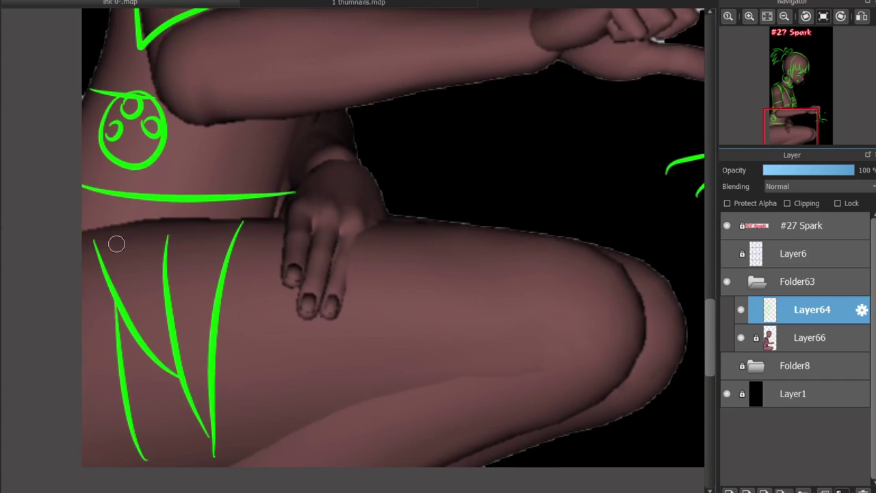
{"action": "left_click_drag", "start_coordinate": [272, 220], "coordinate": [82, 223]}
Sketch a pad on the bent knee with a band beside it, and the contour lines of the lower leg
{"action": "scroll", "coordinate": [327, 485], "scroll_direction": "right", "scroll_amount": 3}
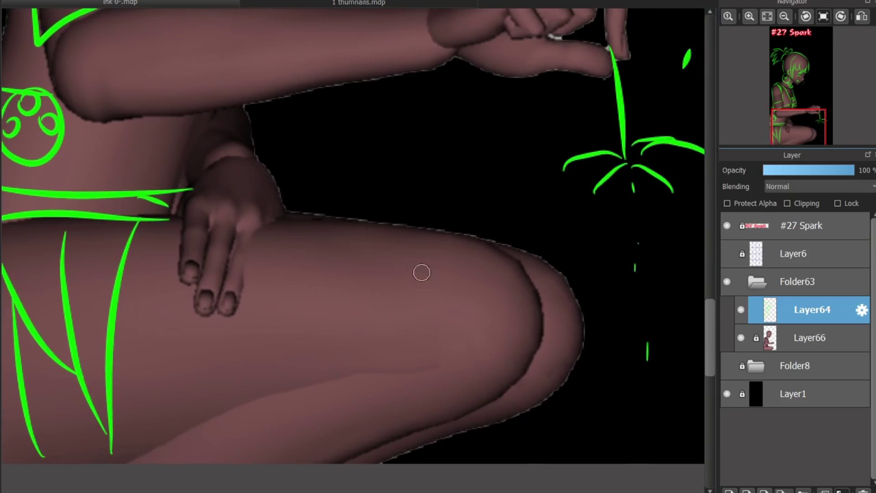
{"action": "mouse_move", "coordinate": [432, 348]}
{"action": "left_mouse_down"}
{"action": "mouse_move", "coordinate": [487, 404]}
{"action": "mouse_move", "coordinate": [499, 273]}
{"action": "mouse_move", "coordinate": [548, 318]}
{"action": "mouse_move", "coordinate": [489, 403]}
{"action": "left_mouse_up"}
{"action": "mouse_move", "coordinate": [431, 353]}
{"action": "left_mouse_down"}
{"action": "mouse_move", "coordinate": [359, 388]}
{"action": "mouse_move", "coordinate": [117, 461]}
{"action": "left_mouse_up"}
{"action": "key", "text": "ctrl+z"}
{"action": "key", "text": "ctrl+z"}
{"action": "mouse_move", "coordinate": [357, 361]}
{"action": "left_mouse_down"}
{"action": "mouse_move", "coordinate": [117, 461]}
{"action": "mouse_move", "coordinate": [437, 434]}
{"action": "mouse_move", "coordinate": [418, 340]}
{"action": "left_mouse_up"}
{"action": "key", "text": "ctrl+z"}
{"action": "left_click_drag", "start_coordinate": [487, 403], "coordinate": [301, 486]}
Sketch the upper contour of the leg as one long curve from the hip over the thigh and around the knee
{"action": "left_click_drag", "start_coordinate": [273, 237], "coordinate": [461, 266]}
{"action": "key", "text": "ctrl+z"}
{"action": "left_click_drag", "start_coordinate": [271, 218], "coordinate": [481, 277]}
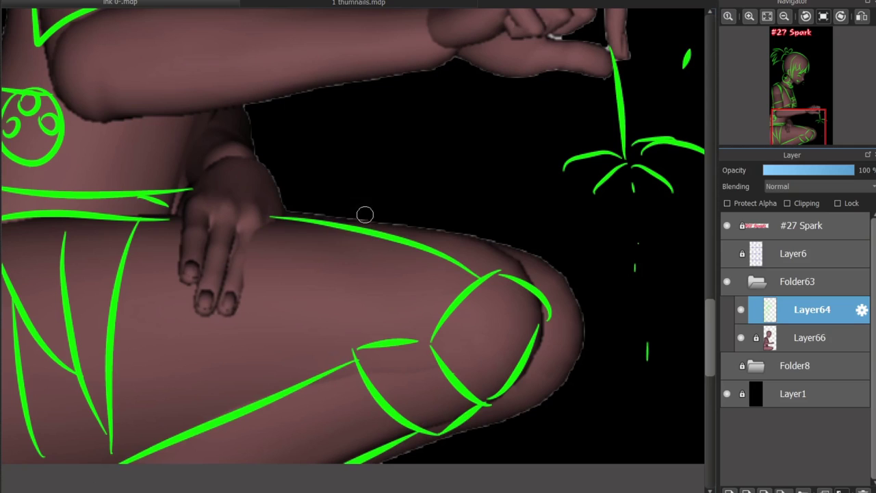
{"action": "left_click_drag", "start_coordinate": [305, 205], "coordinate": [533, 280]}
{"action": "key", "text": "ctrl+z"}
{"action": "key", "text": "ctrl+z"}
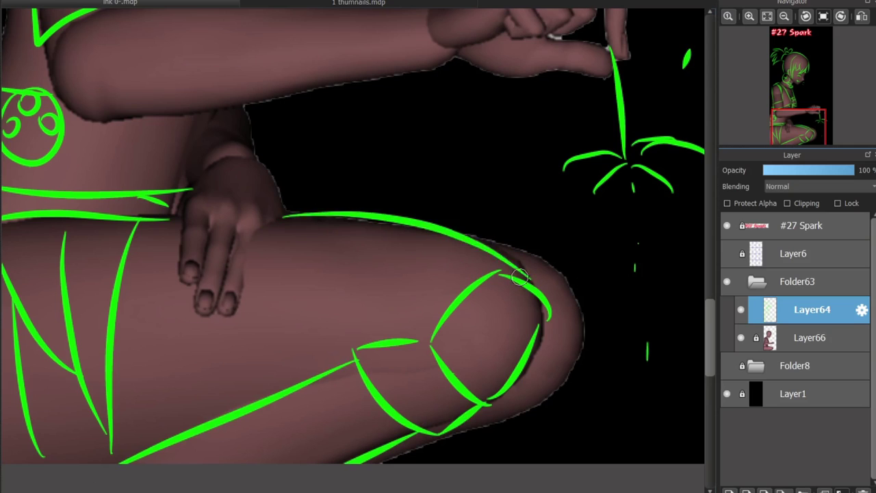
{"action": "key", "text": "ctrl+z"}
{"action": "left_click_drag", "start_coordinate": [136, 224], "coordinate": [532, 277]}
{"action": "key", "text": "ctrl+z"}
{"action": "left_click_drag", "start_coordinate": [430, 235], "coordinate": [585, 354]}
Sketch a knotted cuff around the resting hand's wrist and a looped bow behind the waist
{"action": "scroll", "coordinate": [354, 292], "scroll_direction": "up", "scroll_amount": 3}
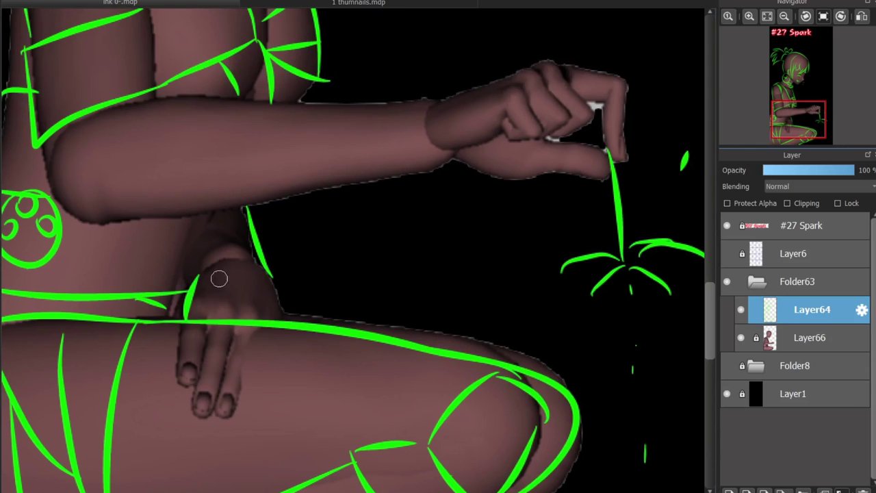
{"action": "mouse_move", "coordinate": [204, 269]}
{"action": "left_mouse_down"}
{"action": "mouse_move", "coordinate": [318, 274]}
{"action": "mouse_move", "coordinate": [287, 269]}
{"action": "left_mouse_up"}
{"action": "scroll", "coordinate": [63, 167], "scroll_direction": "up", "scroll_amount": 4}
{"action": "scroll", "coordinate": [63, 167], "scroll_direction": "left", "scroll_amount": 3}
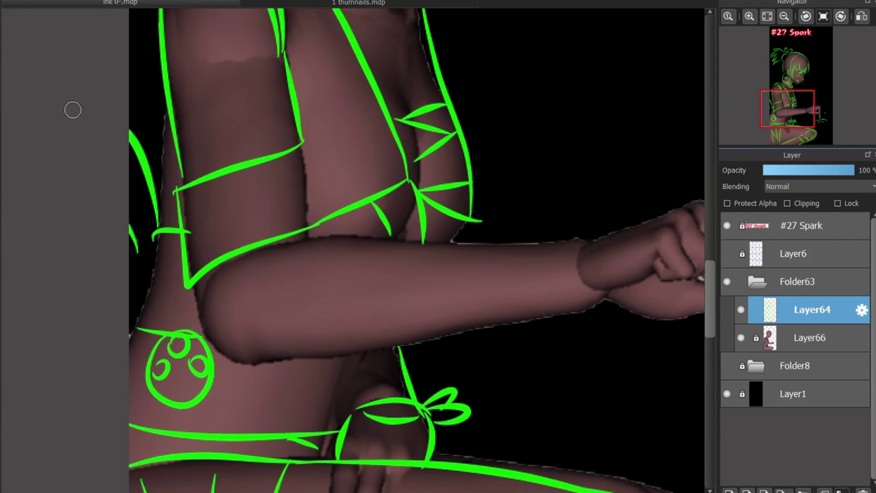
{"action": "scroll", "coordinate": [176, 253], "scroll_direction": "up", "scroll_amount": 6}
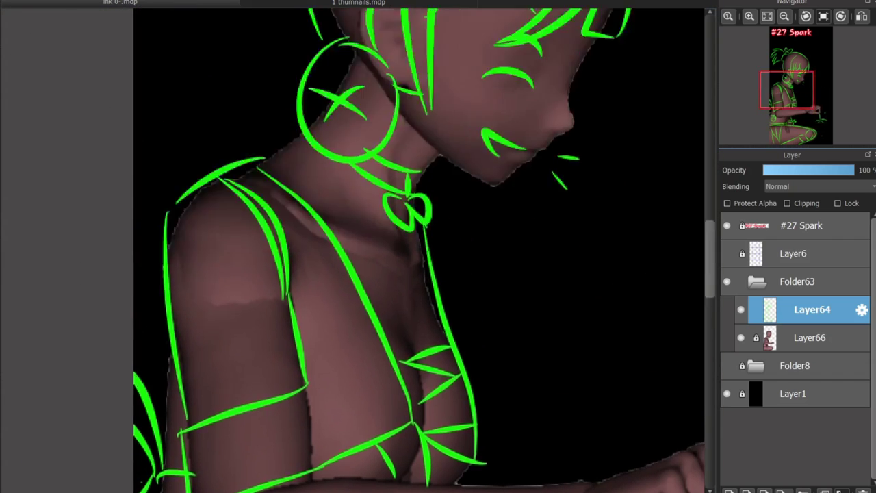
Sketch a horizon line across the canvas behind the figure and a radial firework burst in the sky near the title
{"action": "scroll", "coordinate": [348, 283], "scroll_direction": "right", "scroll_amount": 5}
{"action": "scroll", "coordinate": [348, 284], "scroll_direction": "down", "scroll_amount": 2, "text": "ctrl"}
{"action": "scroll", "coordinate": [701, 231], "scroll_direction": "down", "scroll_amount": 5}
{"action": "mouse_move", "coordinate": [482, 193]}
{"action": "left_mouse_down"}
{"action": "mouse_move", "coordinate": [102, 236]}
{"action": "mouse_move", "coordinate": [481, 234]}
{"action": "left_mouse_up"}
{"action": "key", "text": "ctrl+z"}
{"action": "scroll", "coordinate": [700, 286], "scroll_direction": "up", "scroll_amount": 6}
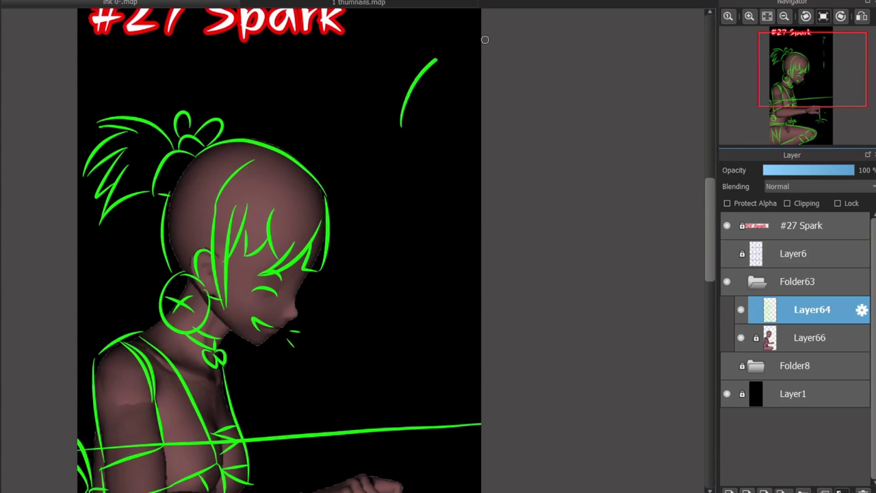
{"action": "left_click_drag", "start_coordinate": [436, 113], "coordinate": [481, 123]}
{"action": "left_click_drag", "start_coordinate": [405, 130], "coordinate": [381, 175]}
{"action": "left_click_drag", "start_coordinate": [419, 139], "coordinate": [477, 165]}
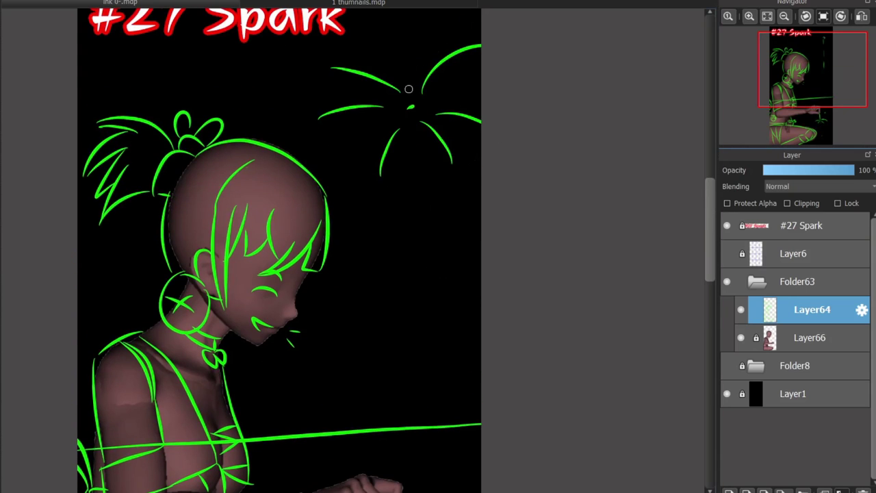
Lower the opacity of the green sketch layer, Layer64, to 49% and lock it
{"action": "scroll", "coordinate": [701, 232], "scroll_direction": "down", "scroll_amount": 12}
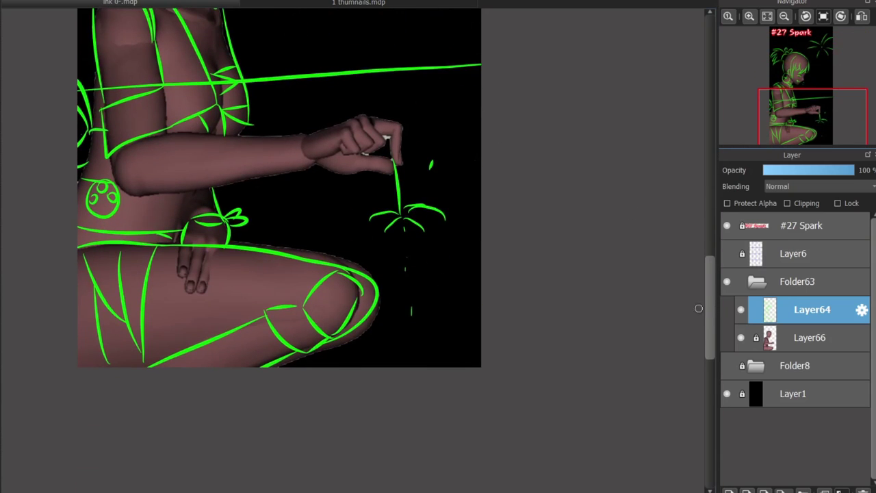
{"action": "scroll", "coordinate": [678, 313], "scroll_direction": "up", "scroll_amount": 9}
{"action": "scroll", "coordinate": [275, 268], "scroll_direction": "up", "scroll_amount": 2}
{"action": "scroll", "coordinate": [256, 330], "scroll_direction": "down", "scroll_amount": 1}
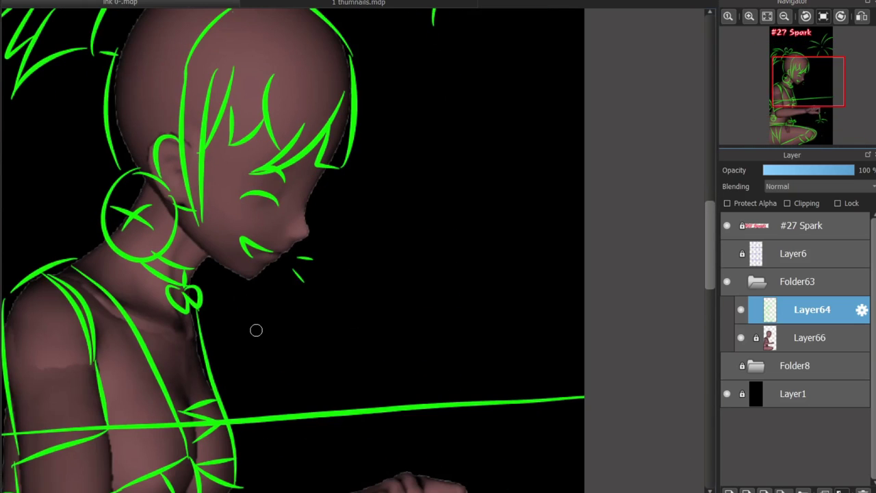
{"action": "left_click", "coordinate": [809, 170]}
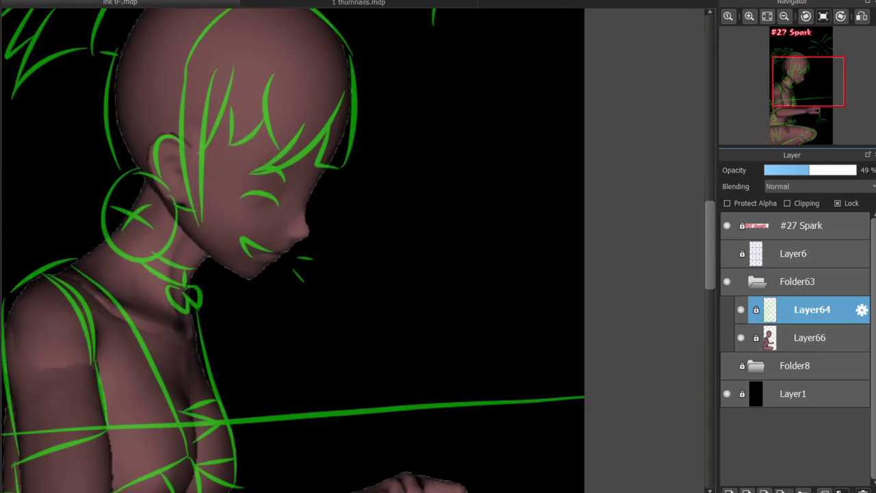
Add a new layer above the locked green sketch layer in Folder63 for the white line art
{"action": "key", "text": "ctrl+0"}
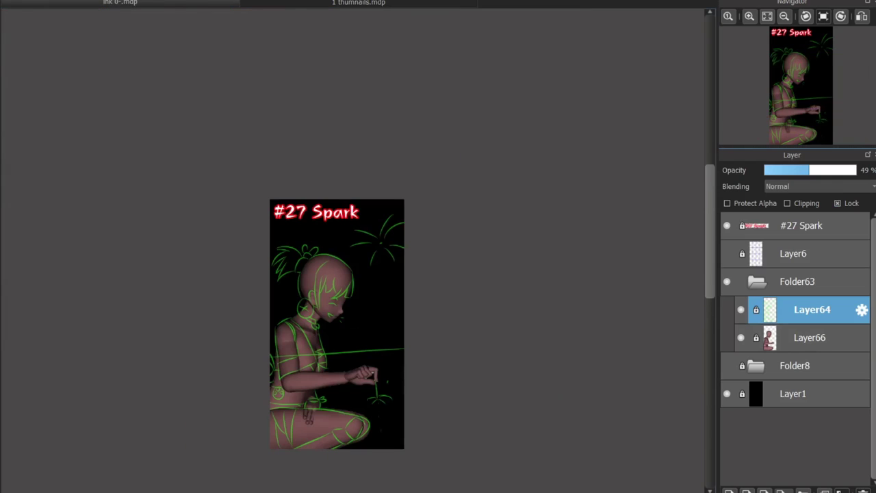
{"action": "scroll", "coordinate": [385, 298], "scroll_direction": "up", "scroll_amount": 1}
{"action": "left_click", "coordinate": [729, 490]}
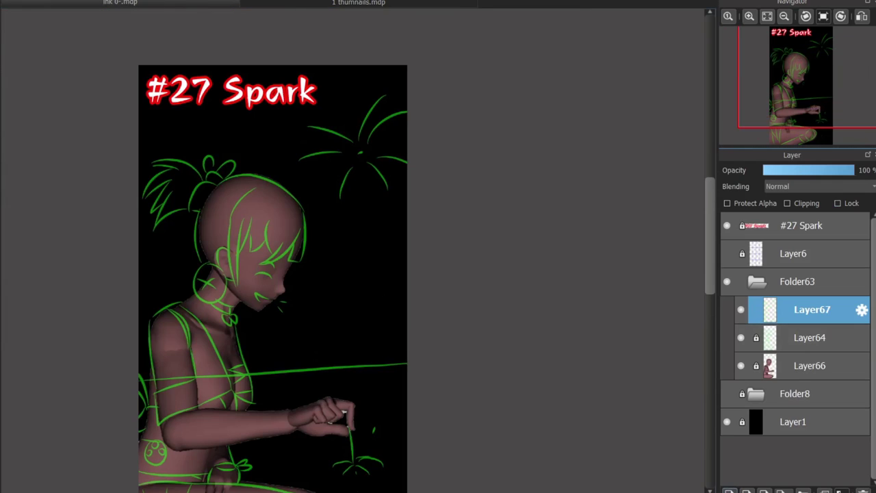
{"action": "scroll", "coordinate": [218, 398], "scroll_direction": "up", "scroll_amount": 1}
{"action": "key", "text": "ctrl+0"}
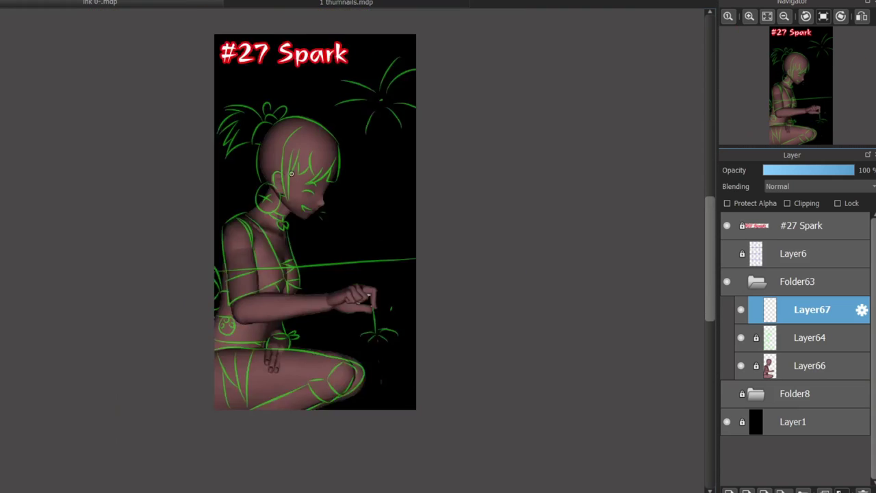
Ink the long side lock in front of the ear and the first bang strands beside it in white
{"action": "scroll", "coordinate": [301, 192], "scroll_direction": "up", "scroll_amount": 3}
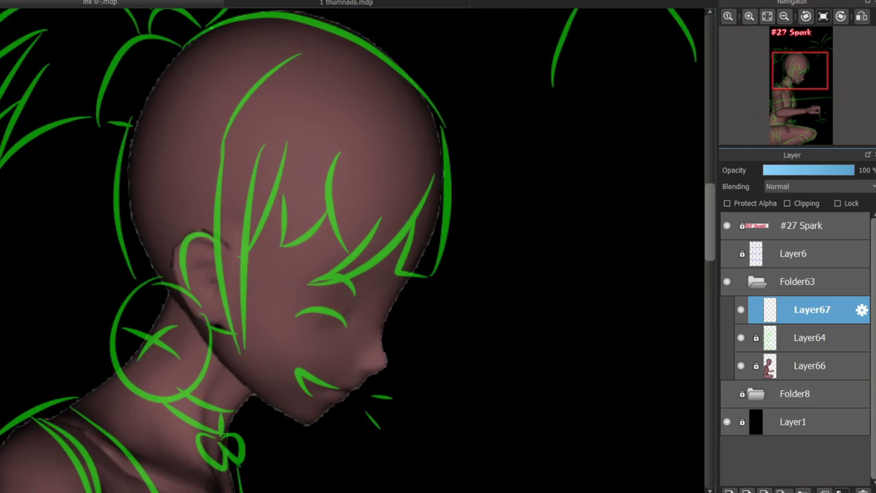
{"action": "left_click_drag", "start_coordinate": [257, 226], "coordinate": [345, 274]}
{"action": "key", "text": "ctrl+z"}
{"action": "mouse_move", "coordinate": [304, 53]}
{"action": "left_mouse_down"}
{"action": "mouse_move", "coordinate": [245, 358]}
{"action": "mouse_move", "coordinate": [218, 162]}
{"action": "mouse_move", "coordinate": [243, 353]}
{"action": "left_mouse_up"}
{"action": "key", "text": "ctrl+z"}
{"action": "left_click_drag", "start_coordinate": [247, 353], "coordinate": [244, 241]}
{"action": "key", "text": "ctrl+z"}
{"action": "left_click_drag", "start_coordinate": [241, 288], "coordinate": [260, 148]}
{"action": "key", "text": "ctrl+z"}
{"action": "mouse_move", "coordinate": [243, 357]}
{"action": "left_mouse_down"}
{"action": "mouse_move", "coordinate": [255, 160]}
{"action": "mouse_move", "coordinate": [245, 260]}
{"action": "mouse_move", "coordinate": [329, 189]}
{"action": "left_mouse_up"}
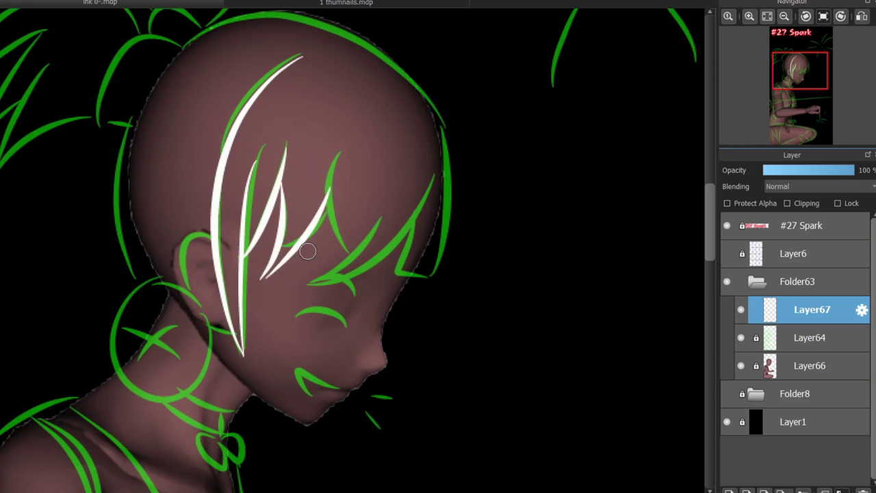
Undo the last bang strokes and redraw the pointed strand over the temple
{"action": "scroll", "coordinate": [303, 251], "scroll_direction": "up", "scroll_amount": 2}
{"action": "key", "text": "ctrl+z"}
{"action": "key", "text": "ctrl+z"}
{"action": "mouse_move", "coordinate": [273, 127]}
{"action": "left_mouse_down"}
{"action": "mouse_move", "coordinate": [279, 237]}
{"action": "mouse_move", "coordinate": [323, 214]}
{"action": "left_mouse_up"}
{"action": "key", "text": "ctrl+z"}
{"action": "left_click_drag", "start_coordinate": [243, 294], "coordinate": [335, 204]}
Ink the bangs sweeping across the forehead toward the eye and the front lock hanging beside the face
{"action": "left_click_drag", "start_coordinate": [439, 177], "coordinate": [316, 315]}
{"action": "key", "text": "ctrl+z"}
{"action": "left_click_drag", "start_coordinate": [492, 152], "coordinate": [315, 316]}
{"action": "left_click_drag", "start_coordinate": [482, 198], "coordinate": [465, 281]}
{"action": "left_click_drag", "start_coordinate": [523, 172], "coordinate": [472, 280]}
{"action": "key", "text": "ctrl+z"}
{"action": "left_click_drag", "start_coordinate": [523, 109], "coordinate": [472, 280]}
{"action": "key", "text": "ctrl+z"}
{"action": "left_click_drag", "start_coordinate": [520, 71], "coordinate": [472, 280]}
{"action": "left_click_drag", "start_coordinate": [340, 119], "coordinate": [373, 267]}
{"action": "key", "text": "ctrl+z"}
Lower the opacity of the green sketch layer, Layer64, further and reselect the line-art layer, Layer67
{"action": "left_click", "coordinate": [812, 337]}
{"action": "left_click", "coordinate": [791, 170]}
{"action": "left_click", "coordinate": [811, 310]}
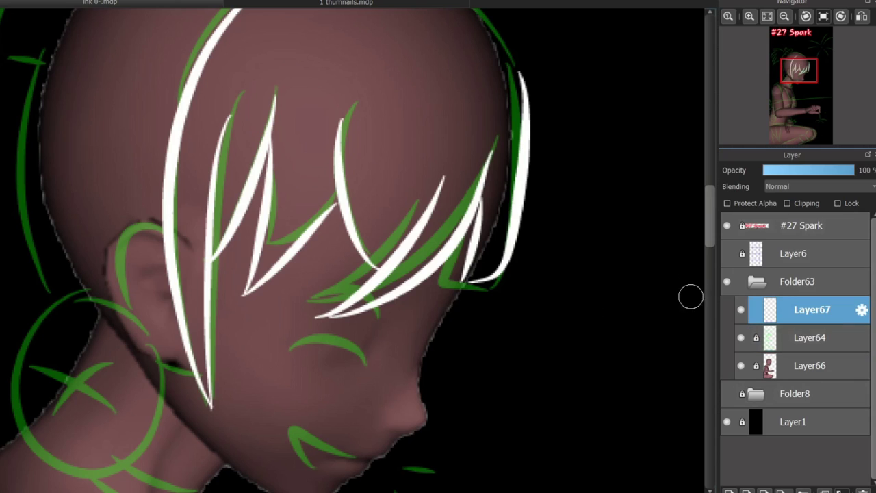
Ink the face profile from the bangs down to the nose and the jawline around the chin
{"action": "scroll", "coordinate": [698, 243], "scroll_direction": "down", "scroll_amount": 3}
{"action": "mouse_move", "coordinate": [458, 130]}
{"action": "left_mouse_down"}
{"action": "mouse_move", "coordinate": [417, 279]}
{"action": "mouse_move", "coordinate": [235, 303]}
{"action": "left_mouse_up"}
{"action": "key", "text": "ctrl+z"}
{"action": "left_click_drag", "start_coordinate": [421, 286], "coordinate": [191, 275]}
{"action": "key", "text": "ctrl+z"}
{"action": "left_click_drag", "start_coordinate": [421, 286], "coordinate": [183, 274]}
Ink the smiling mouth, the curved closed eye and the short stroke under the bangs above it
{"action": "left_click_drag", "start_coordinate": [304, 408], "coordinate": [362, 398]}
{"action": "key", "text": "ctrl+z"}
{"action": "mouse_move", "coordinate": [356, 316]}
{"action": "left_mouse_down"}
{"action": "mouse_move", "coordinate": [291, 296]}
{"action": "mouse_move", "coordinate": [311, 330]}
{"action": "left_mouse_up"}
{"action": "left_click_drag", "start_coordinate": [346, 213], "coordinate": [365, 225]}
{"action": "key", "text": "ctrl+z"}
{"action": "left_click_drag", "start_coordinate": [265, 192], "coordinate": [359, 231]}
{"action": "left_click_drag", "start_coordinate": [305, 156], "coordinate": [366, 172]}
{"action": "key", "text": "ctrl+z"}
{"action": "left_click_drag", "start_coordinate": [303, 154], "coordinate": [368, 174]}
Ink the large oval hoop earring over the green circle below the ear
{"action": "mouse_move", "coordinate": [82, 159]}
{"action": "left_mouse_down"}
{"action": "mouse_move", "coordinate": [74, 143]}
{"action": "mouse_move", "coordinate": [90, 160]}
{"action": "mouse_move", "coordinate": [78, 150]}
{"action": "mouse_move", "coordinate": [57, 314]}
{"action": "mouse_move", "coordinate": [78, 158]}
{"action": "left_mouse_up"}
{"action": "key", "text": "ctrl+z"}
{"action": "key", "text": "ctrl+z"}
{"action": "key", "text": "ctrl+z"}
{"action": "key", "text": "ctrl+z"}
{"action": "mouse_move", "coordinate": [76, 156]}
{"action": "left_mouse_down"}
{"action": "mouse_move", "coordinate": [20, 244]}
{"action": "mouse_move", "coordinate": [82, 156]}
{"action": "left_mouse_up"}
Ink the ear's outer contour and the small earlobe stroke joining the hoop earring
{"action": "mouse_move", "coordinate": [162, 89]}
{"action": "left_mouse_down"}
{"action": "mouse_move", "coordinate": [130, 164]}
{"action": "mouse_move", "coordinate": [137, 166]}
{"action": "left_mouse_up"}
{"action": "key", "text": "ctrl+z"}
{"action": "key", "text": "ctrl+z"}
{"action": "left_click_drag", "start_coordinate": [162, 87], "coordinate": [134, 168]}
{"action": "key", "text": "ctrl+z"}
{"action": "left_click_drag", "start_coordinate": [164, 222], "coordinate": [198, 234]}
{"action": "key", "text": "ctrl+z"}
{"action": "left_click_drag", "start_coordinate": [162, 88], "coordinate": [130, 168]}
{"action": "key", "text": "ctrl+z"}
{"action": "mouse_move", "coordinate": [147, 120]}
{"action": "left_mouse_down"}
{"action": "mouse_move", "coordinate": [168, 191]}
{"action": "mouse_move", "coordinate": [171, 181]}
{"action": "left_mouse_up"}
{"action": "key", "text": "ctrl+z"}
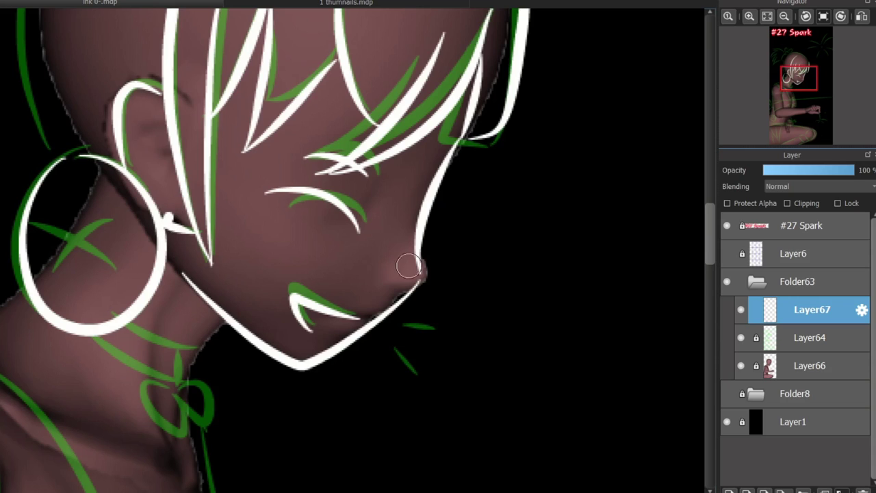
Try inking loose hair strands hanging below the chin
{"action": "scroll", "coordinate": [355, 489], "scroll_direction": "up", "scroll_amount": 2}
{"action": "scroll", "coordinate": [355, 489], "scroll_direction": "left", "scroll_amount": 3}
{"action": "scroll", "coordinate": [450, 328], "scroll_direction": "down", "scroll_amount": 3}
{"action": "left_click_drag", "start_coordinate": [449, 329], "coordinate": [472, 490]}
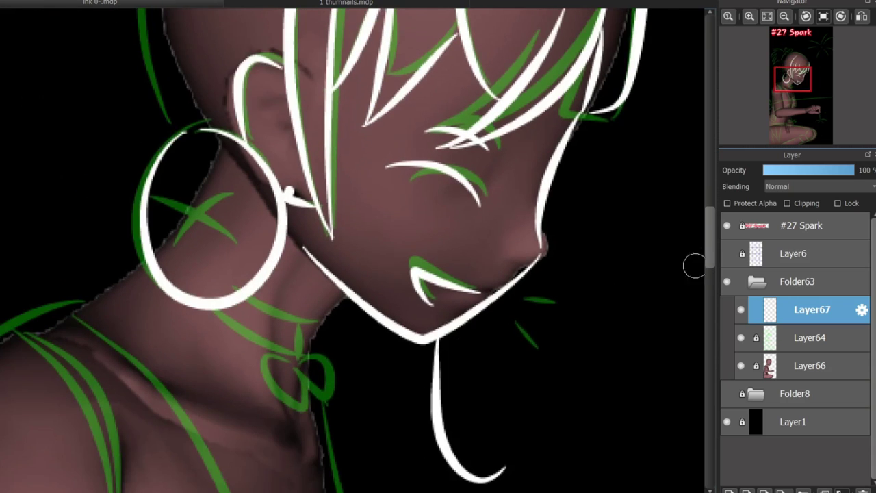
{"action": "scroll", "coordinate": [447, 214], "scroll_direction": "down", "scroll_amount": 3}
{"action": "key", "text": "ctrl+z"}
{"action": "left_click_drag", "start_coordinate": [412, 232], "coordinate": [455, 344]}
{"action": "left_click_drag", "start_coordinate": [390, 308], "coordinate": [451, 345]}
{"action": "mouse_move", "coordinate": [407, 345]}
{"action": "left_mouse_down"}
{"action": "mouse_move", "coordinate": [459, 386]}
{"action": "mouse_move", "coordinate": [468, 404]}
{"action": "mouse_move", "coordinate": [363, 211]}
{"action": "left_mouse_up"}
{"action": "key", "text": "ctrl+z"}
{"action": "key", "text": "ctrl+z"}
{"action": "key", "text": "ctrl+y"}
{"action": "key", "text": "ctrl+z"}
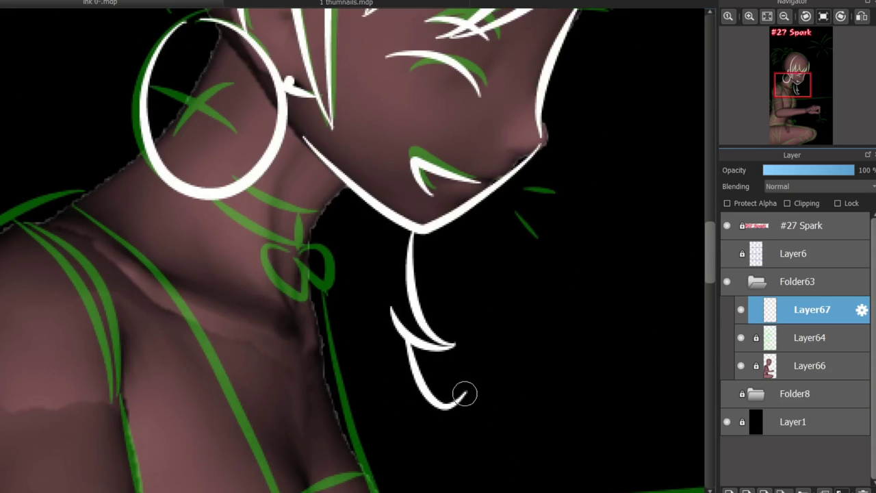
{"action": "left_click_drag", "start_coordinate": [465, 395], "coordinate": [376, 214]}
{"action": "scroll", "coordinate": [353, 251], "scroll_direction": "down", "scroll_amount": 3}
{"action": "scroll", "coordinate": [352, 250], "scroll_direction": "down", "scroll_amount": 3}
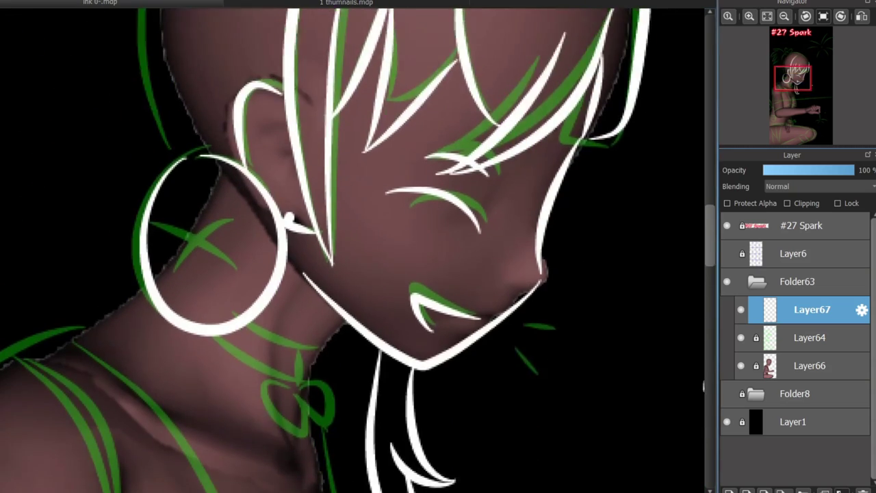
Ink the head's crown contour from forehead to nape and the loose hair strands at the back of the head
{"action": "scroll", "coordinate": [352, 250], "scroll_direction": "up", "scroll_amount": 3}
{"action": "scroll", "coordinate": [625, 280], "scroll_direction": "up", "scroll_amount": 1}
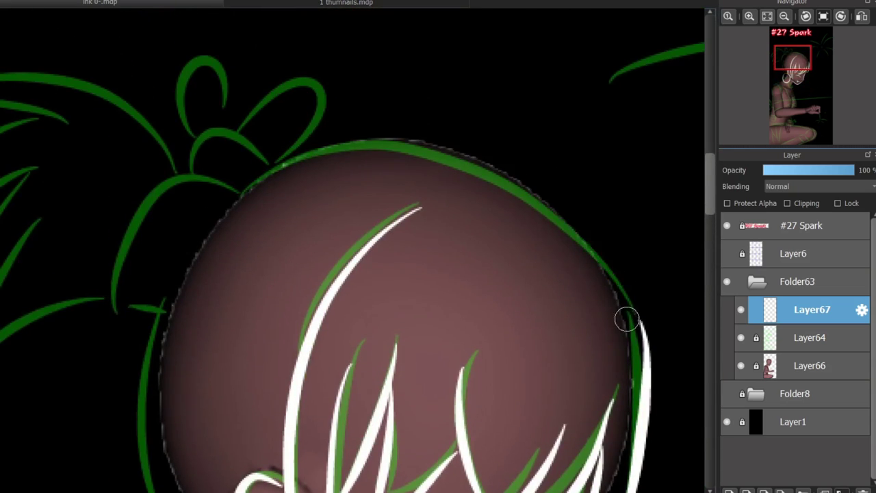
{"action": "left_click_drag", "start_coordinate": [635, 316], "coordinate": [156, 314]}
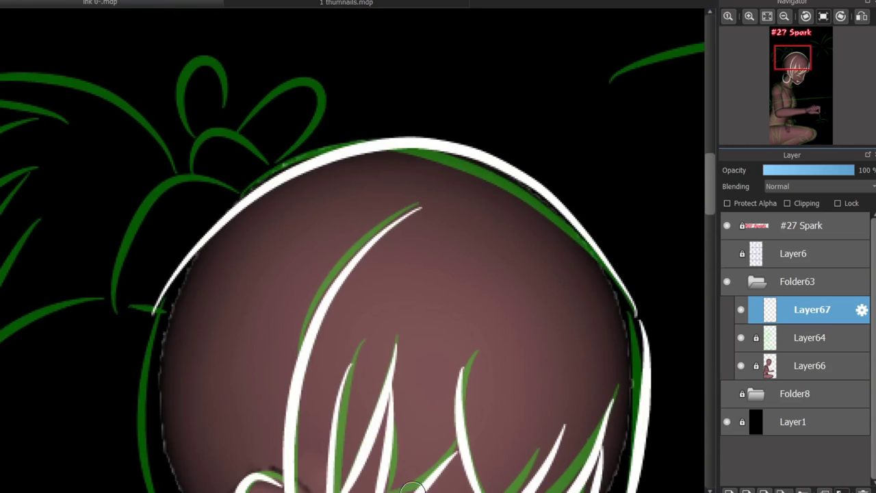
{"action": "scroll", "coordinate": [411, 487], "scroll_direction": "down", "scroll_amount": 5}
{"action": "left_click_drag", "start_coordinate": [144, 103], "coordinate": [25, 289]}
{"action": "left_click_drag", "start_coordinate": [136, 260], "coordinate": [160, 338]}
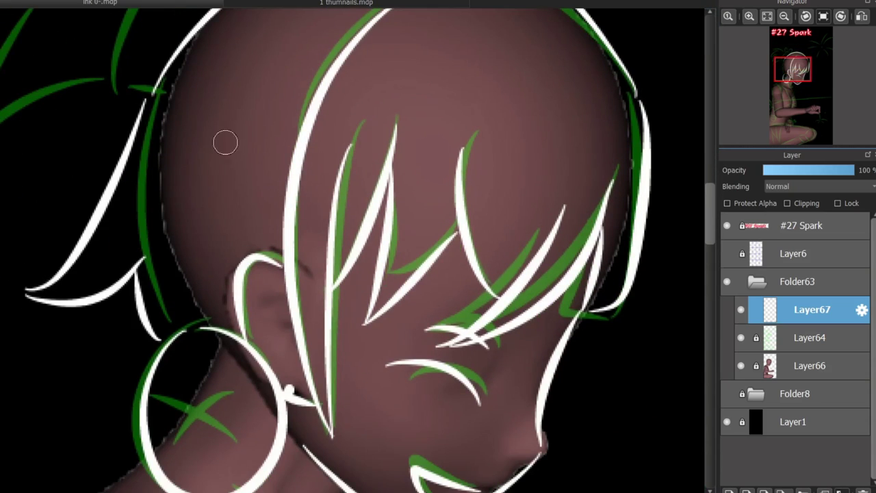
{"action": "left_click_drag", "start_coordinate": [267, 34], "coordinate": [226, 200]}
Ink the hair tie at the back of the crown and its knot with two small bow loops
{"action": "scroll", "coordinate": [700, 229], "scroll_direction": "up", "scroll_amount": 4}
{"action": "left_click_drag", "start_coordinate": [128, 248], "coordinate": [236, 152]}
{"action": "left_click_drag", "start_coordinate": [205, 127], "coordinate": [263, 130]}
{"action": "mouse_move", "coordinate": [230, 99]}
{"action": "left_mouse_down"}
{"action": "mouse_move", "coordinate": [214, 41]}
{"action": "mouse_move", "coordinate": [294, 54]}
{"action": "left_mouse_up"}
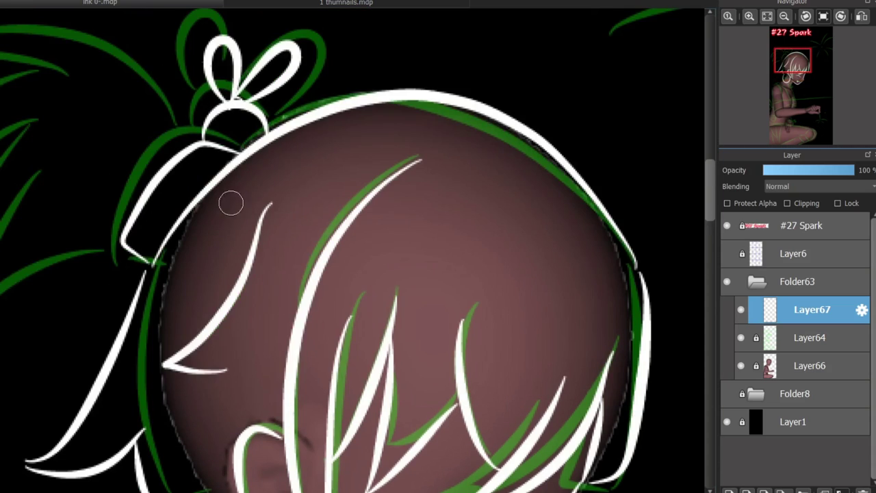
{"action": "key", "text": "ctrl+z"}
{"action": "key", "text": "ctrl+z"}
{"action": "key", "text": "ctrl+z"}
{"action": "left_click_drag", "start_coordinate": [236, 99], "coordinate": [233, 96]}
{"action": "mouse_move", "coordinate": [241, 96]}
{"action": "left_mouse_down"}
{"action": "mouse_move", "coordinate": [280, 43]}
{"action": "mouse_move", "coordinate": [245, 98]}
{"action": "left_mouse_up"}
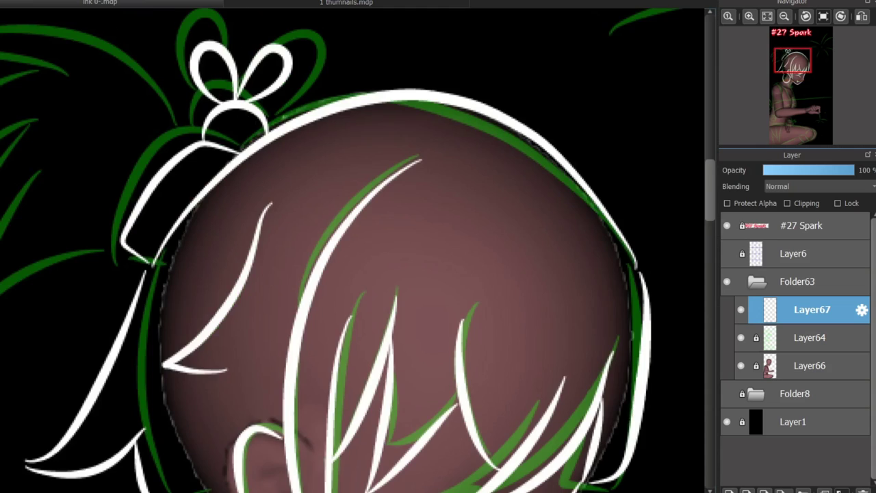
Ink the ponytail behind the hair tie as a fan of spiky, pointed strands
{"action": "scroll", "coordinate": [245, 97], "scroll_direction": "left", "scroll_amount": 3}
{"action": "left_click_drag", "start_coordinate": [82, 103], "coordinate": [342, 142]}
{"action": "mouse_move", "coordinate": [85, 104]}
{"action": "left_mouse_down"}
{"action": "mouse_move", "coordinate": [237, 153]}
{"action": "mouse_move", "coordinate": [210, 125]}
{"action": "left_mouse_up"}
{"action": "key", "text": "ctrl+z"}
{"action": "left_click_drag", "start_coordinate": [143, 113], "coordinate": [46, 236]}
{"action": "mouse_move", "coordinate": [58, 229]}
{"action": "left_mouse_down"}
{"action": "mouse_move", "coordinate": [171, 179]}
{"action": "mouse_move", "coordinate": [179, 238]}
{"action": "left_mouse_up"}
{"action": "left_click_drag", "start_coordinate": [134, 273], "coordinate": [257, 242]}
Try inking the choker lines across the neck below the hoop earring
{"action": "scroll", "coordinate": [411, 234], "scroll_direction": "down", "scroll_amount": 10}
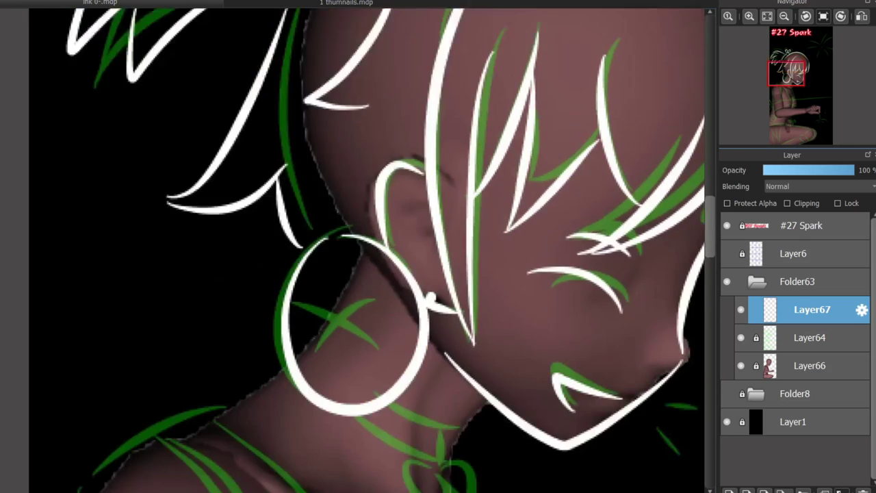
{"action": "scroll", "coordinate": [406, 254], "scroll_direction": "up", "scroll_amount": 5}
{"action": "left_click_drag", "start_coordinate": [389, 238], "coordinate": [381, 275]}
{"action": "key", "text": "ctrl+z"}
{"action": "mouse_move", "coordinate": [388, 240]}
{"action": "left_mouse_down"}
{"action": "mouse_move", "coordinate": [365, 264]}
{"action": "mouse_move", "coordinate": [466, 272]}
{"action": "left_mouse_up"}
{"action": "key", "text": "ctrl+z"}
{"action": "key", "text": "ctrl+z"}
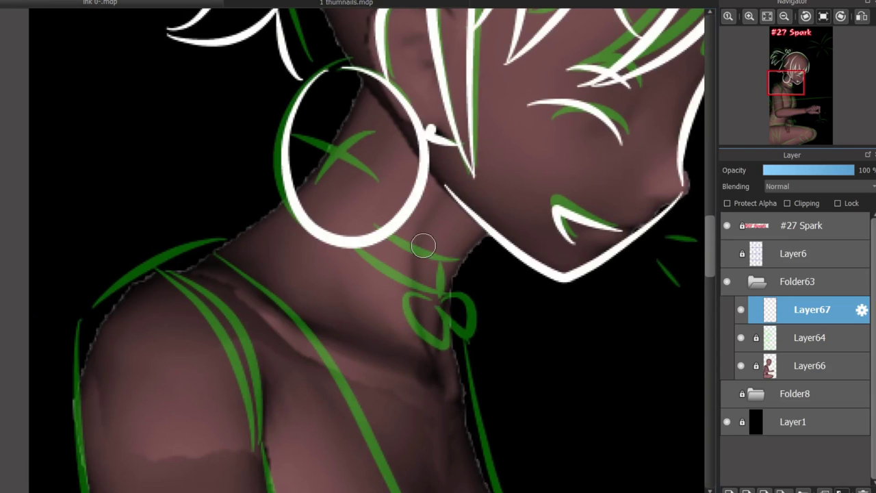
Lock the head line-art layer, Layer67, and add a new layer above it
{"action": "scroll", "coordinate": [46, 293], "scroll_direction": "down", "scroll_amount": 5}
{"action": "scroll", "coordinate": [40, 323], "scroll_direction": "down", "scroll_amount": 2}
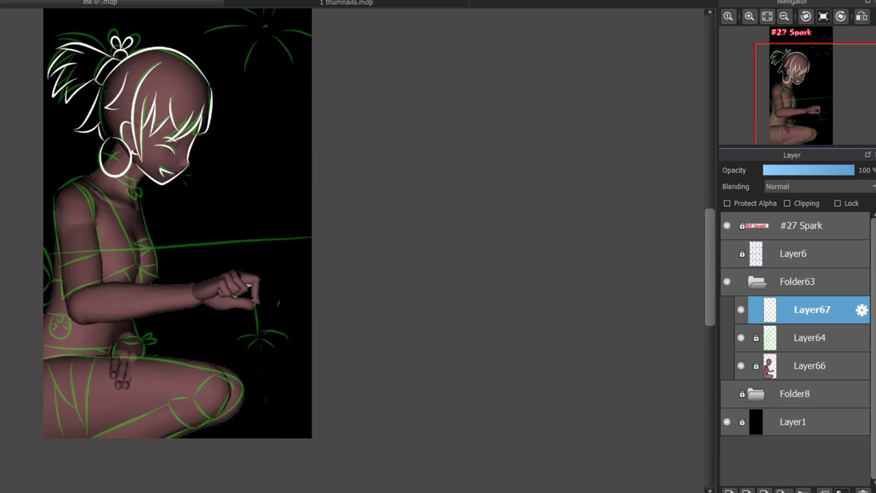
{"action": "scroll", "coordinate": [29, 195], "scroll_direction": "up", "scroll_amount": 5}
{"action": "scroll", "coordinate": [98, 171], "scroll_direction": "down", "scroll_amount": 5}
{"action": "scroll", "coordinate": [137, 130], "scroll_direction": "up", "scroll_amount": 4}
{"action": "left_click", "coordinate": [837, 202]}
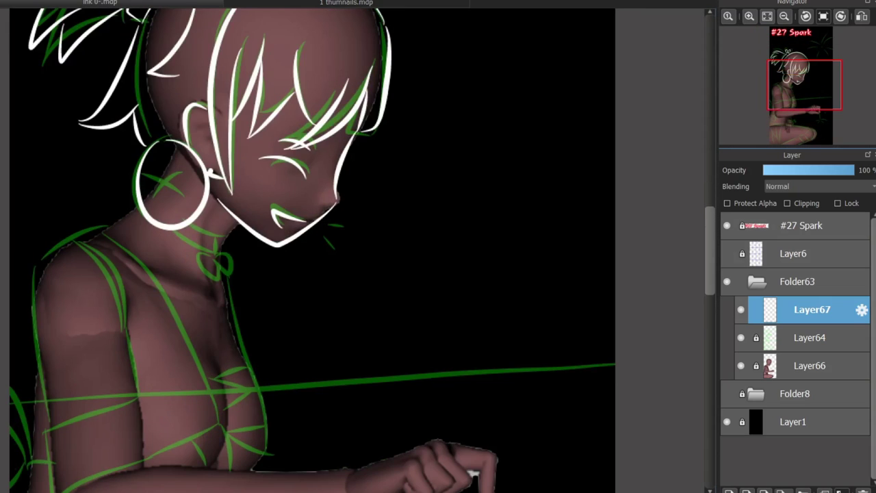
{"action": "left_click", "coordinate": [741, 337]}
{"action": "left_click", "coordinate": [740, 338]}
{"action": "key", "text": "ctrl+shift+n"}
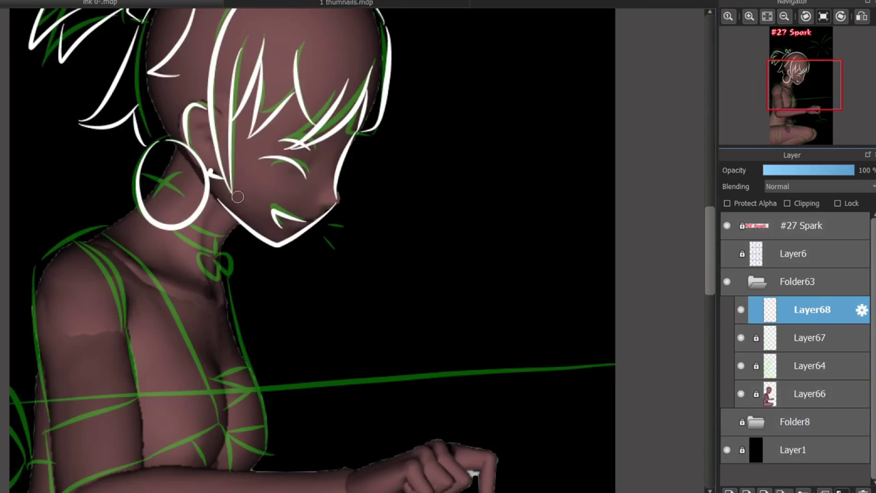
Ink a cross of two curved black strokes with white edges inside the hoop earring
{"action": "scroll", "coordinate": [32, 187], "scroll_direction": "up", "scroll_amount": 4}
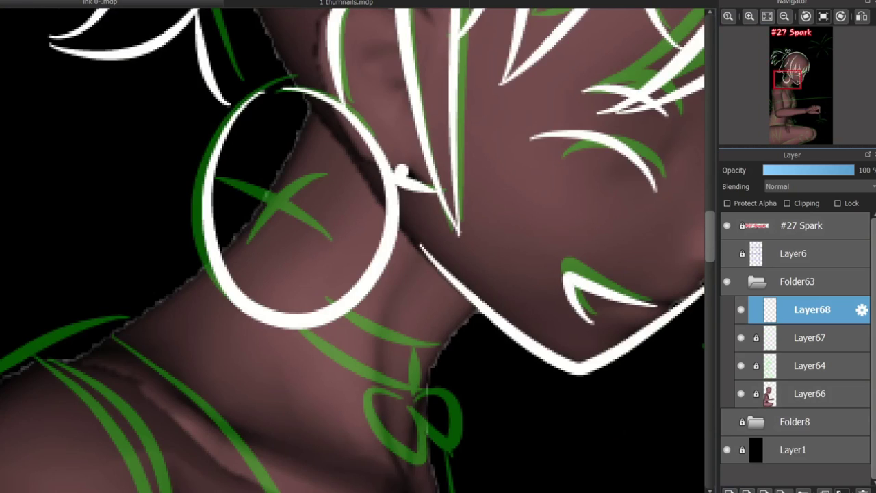
{"action": "scroll", "coordinate": [196, 194], "scroll_direction": "up", "scroll_amount": 2}
{"action": "mouse_move", "coordinate": [266, 185]}
{"action": "left_mouse_down"}
{"action": "mouse_move", "coordinate": [417, 269]}
{"action": "mouse_move", "coordinate": [444, 185]}
{"action": "left_mouse_up"}
{"action": "key", "text": "ctrl+z"}
{"action": "key", "text": "ctrl+z"}
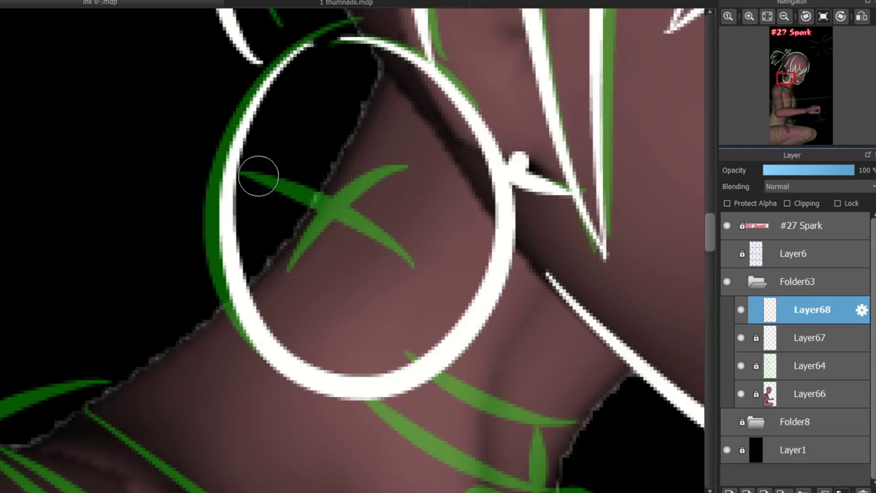
{"action": "left_click_drag", "start_coordinate": [259, 181], "coordinate": [306, 271]}
{"action": "left_click_drag", "start_coordinate": [431, 154], "coordinate": [380, 148]}
{"action": "key", "text": "ctrl+z"}
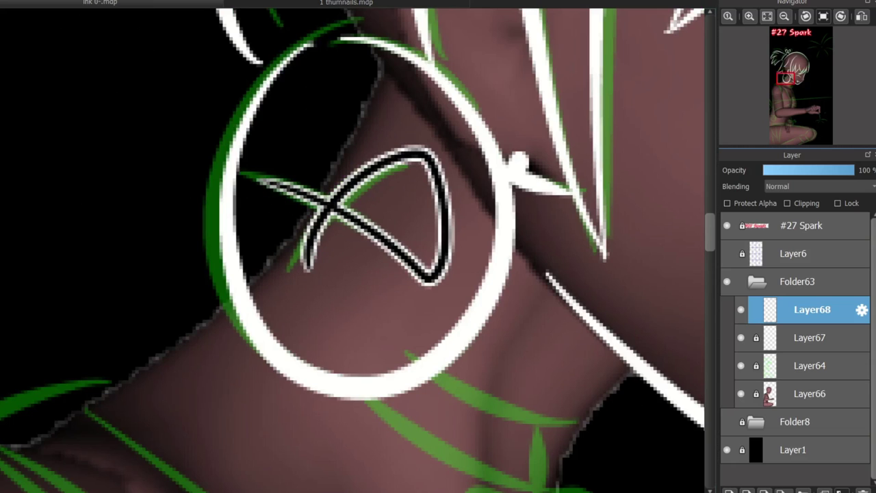
{"action": "key", "text": "ctrl+z"}
{"action": "left_click_drag", "start_coordinate": [267, 179], "coordinate": [431, 268]}
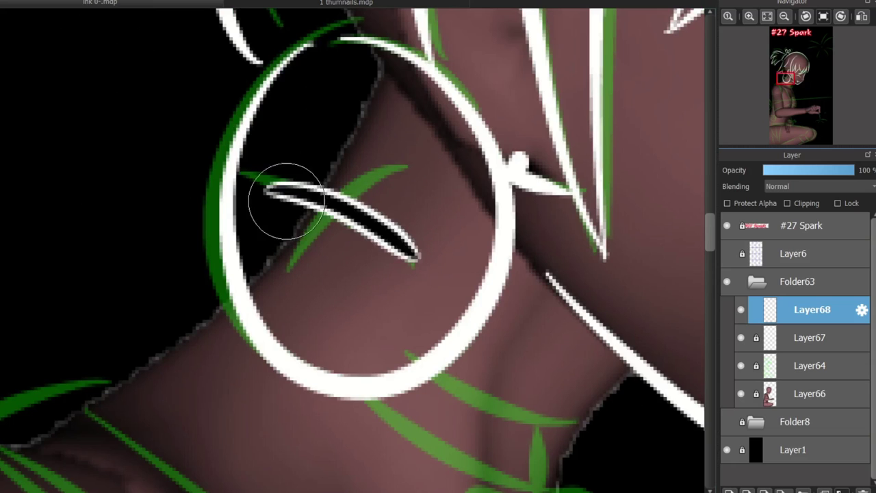
{"action": "left_click_drag", "start_coordinate": [417, 164], "coordinate": [308, 258]}
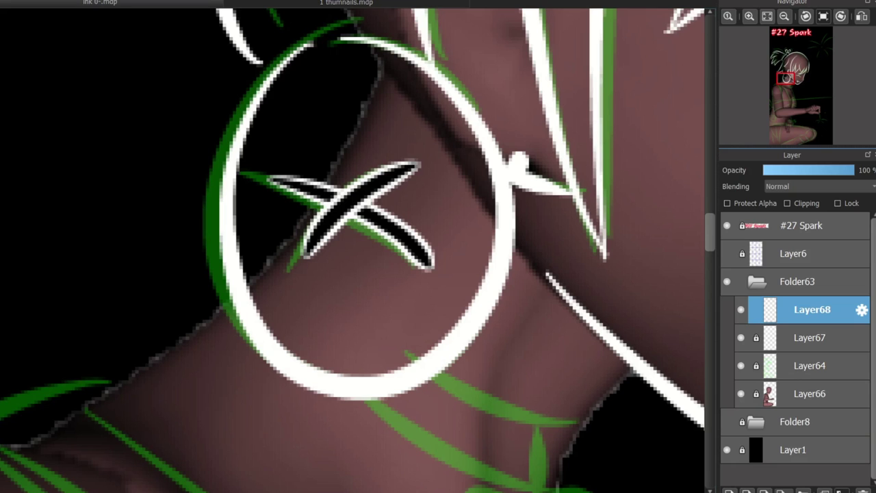
{"action": "key", "text": "ctrl+z"}
{"action": "left_click_drag", "start_coordinate": [417, 167], "coordinate": [311, 253]}
Ink the two curved strap lines running from the top of the shoulder down to the armpit
{"action": "scroll", "coordinate": [307, 471], "scroll_direction": "down", "scroll_amount": 3}
{"action": "scroll", "coordinate": [307, 471], "scroll_direction": "up", "scroll_amount": 1}
{"action": "scroll", "coordinate": [387, 473], "scroll_direction": "right", "scroll_amount": 3}
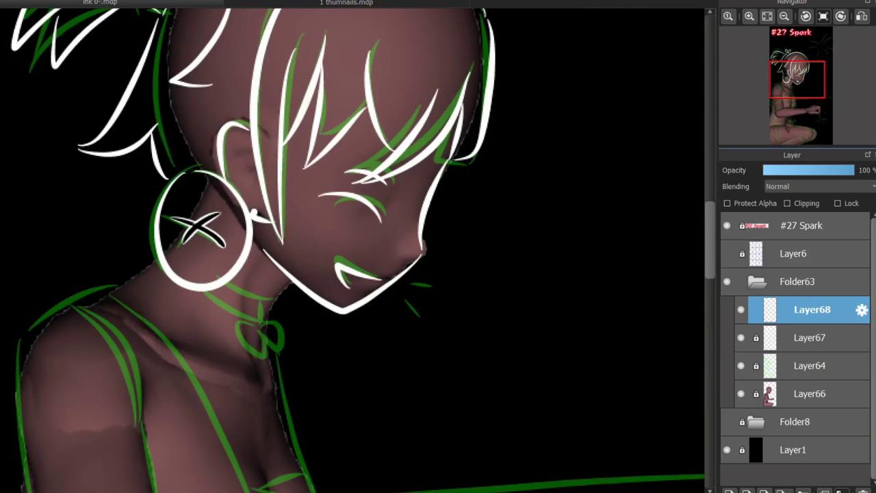
{"action": "scroll", "coordinate": [655, 274], "scroll_direction": "down", "scroll_amount": 2}
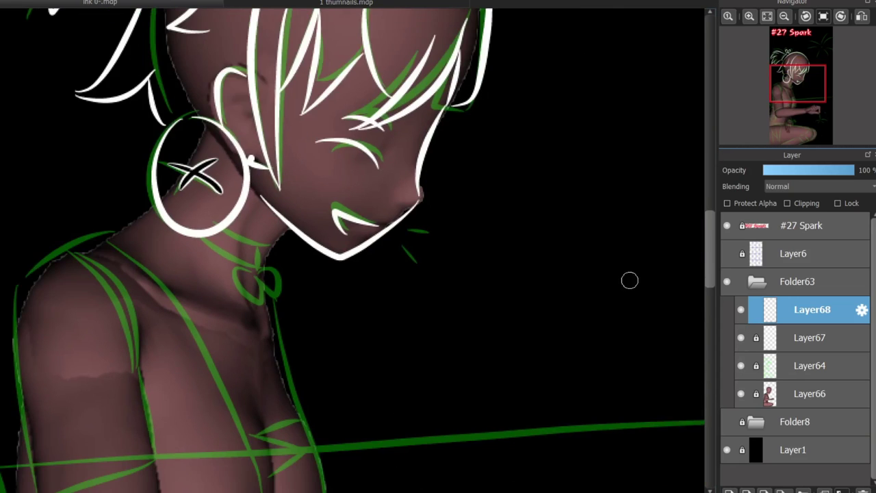
{"action": "scroll", "coordinate": [142, 157], "scroll_direction": "up", "scroll_amount": 4}
{"action": "scroll", "coordinate": [268, 483], "scroll_direction": "left", "scroll_amount": 1}
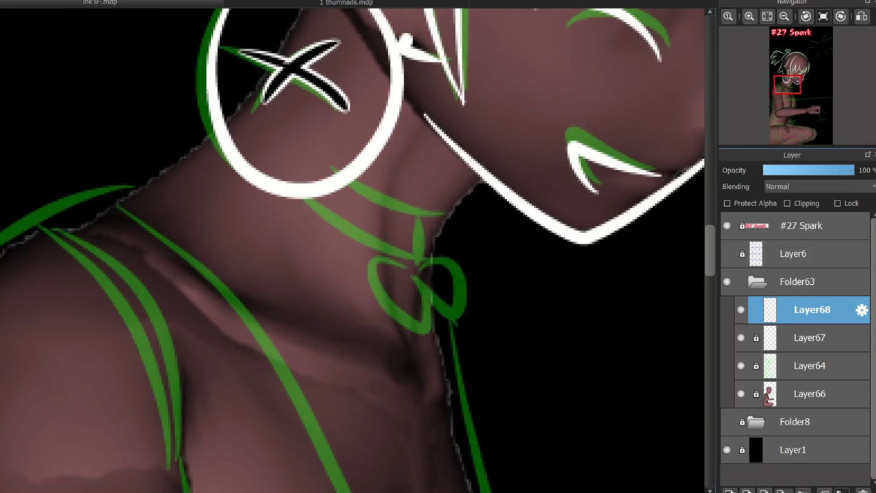
{"action": "scroll", "coordinate": [352, 250], "scroll_direction": "left", "scroll_amount": 2}
{"action": "left_click_drag", "start_coordinate": [147, 225], "coordinate": [234, 253]}
{"action": "key", "text": "ctrl+z"}
{"action": "left_click_drag", "start_coordinate": [196, 232], "coordinate": [297, 381]}
{"action": "mouse_move", "coordinate": [156, 230]}
{"action": "left_mouse_down"}
{"action": "mouse_move", "coordinate": [230, 291]}
{"action": "mouse_move", "coordinate": [262, 409]}
{"action": "mouse_move", "coordinate": [296, 465]}
{"action": "left_mouse_up"}
{"action": "key", "text": "ctrl+z"}
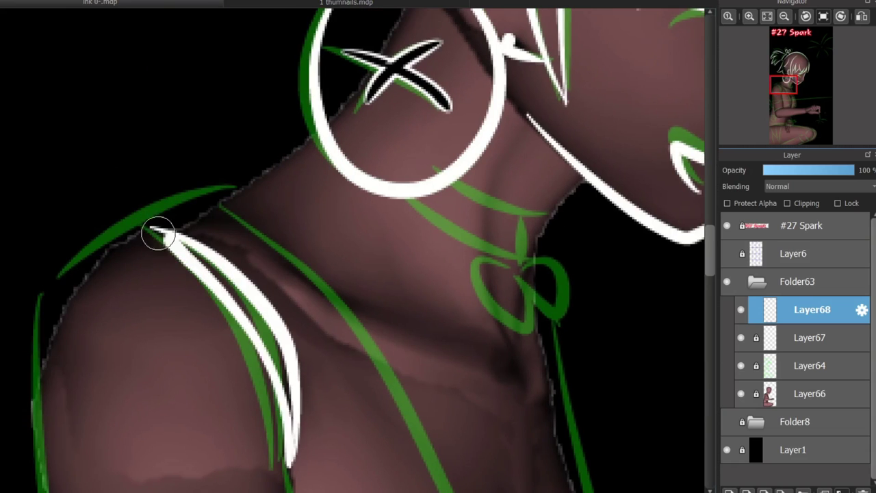
Ink the body contour along the shoulder and neck and from the throat down over the chest
{"action": "mouse_move", "coordinate": [235, 182]}
{"action": "left_mouse_down"}
{"action": "mouse_move", "coordinate": [92, 245]}
{"action": "mouse_move", "coordinate": [36, 319]}
{"action": "mouse_move", "coordinate": [315, 130]}
{"action": "left_mouse_up"}
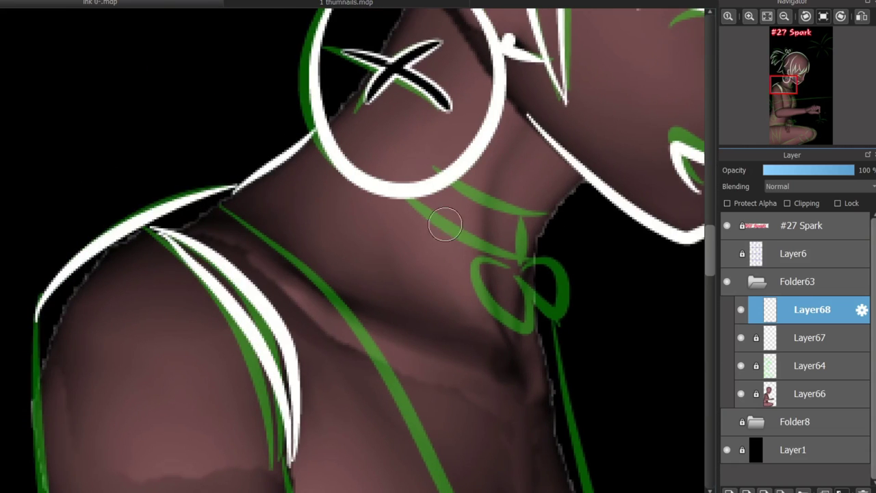
{"action": "left_click_drag", "start_coordinate": [580, 176], "coordinate": [507, 352]}
{"action": "scroll", "coordinate": [696, 280], "scroll_direction": "right", "scroll_amount": 3}
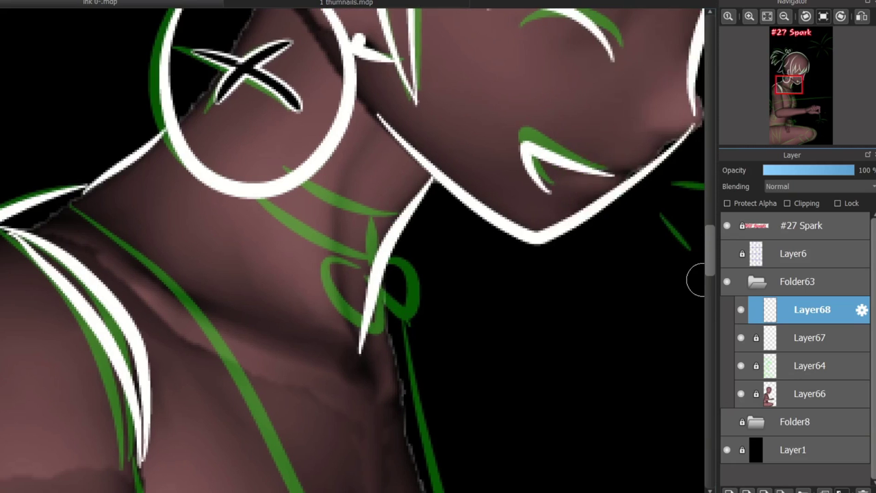
{"action": "scroll", "coordinate": [696, 281], "scroll_direction": "down", "scroll_amount": 5}
{"action": "left_click_drag", "start_coordinate": [381, 59], "coordinate": [430, 244]}
{"action": "scroll", "coordinate": [431, 244], "scroll_direction": "down", "scroll_amount": 2}
{"action": "key", "text": "ctrl+z"}
{"action": "left_click_drag", "start_coordinate": [397, 129], "coordinate": [498, 479]}
{"action": "scroll", "coordinate": [479, 445], "scroll_direction": "down", "scroll_amount": 3}
{"action": "scroll", "coordinate": [353, 250], "scroll_direction": "up", "scroll_amount": 4}
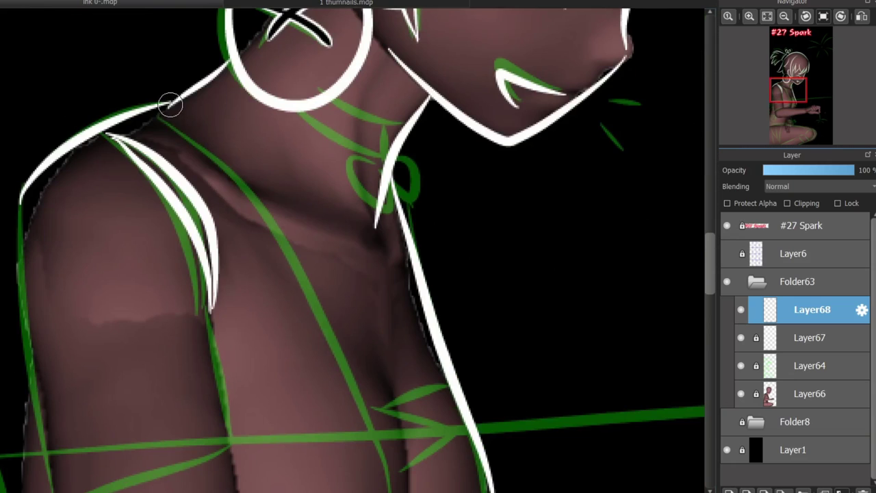
Ink the vest's front edge as one long curve from the base of the neck down over the chest
{"action": "mouse_move", "coordinate": [166, 102]}
{"action": "left_mouse_down"}
{"action": "mouse_move", "coordinate": [342, 421]}
{"action": "mouse_move", "coordinate": [165, 123]}
{"action": "mouse_move", "coordinate": [383, 444]}
{"action": "left_mouse_up"}
{"action": "key", "text": "ctrl+z"}
{"action": "scroll", "coordinate": [496, 260], "scroll_direction": "down", "scroll_amount": 5}
{"action": "scroll", "coordinate": [496, 260], "scroll_direction": "up", "scroll_amount": 3}
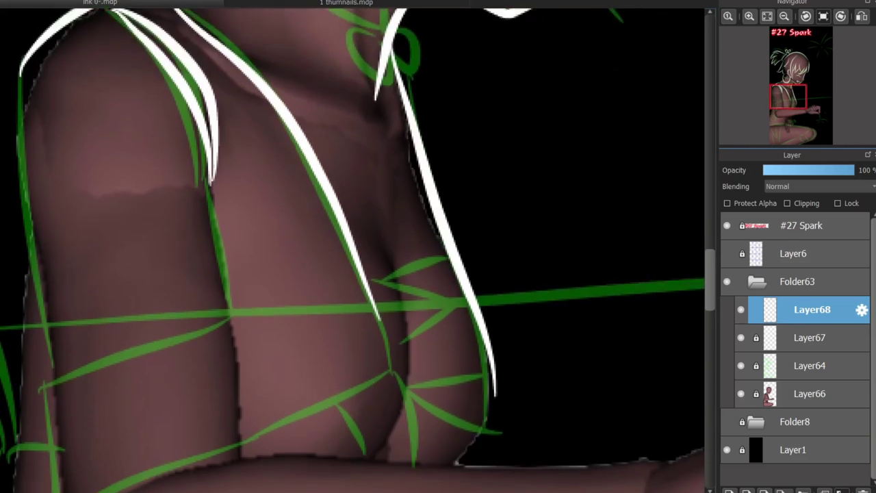
Ink the pointed fabric flaps at the lower end of the vest's front edge and extend the edge to meet them
{"action": "scroll", "coordinate": [366, 374], "scroll_direction": "down", "scroll_amount": 2}
{"action": "left_click_drag", "start_coordinate": [320, 314], "coordinate": [365, 374]}
{"action": "mouse_move", "coordinate": [319, 315]}
{"action": "left_mouse_down"}
{"action": "mouse_move", "coordinate": [391, 322]}
{"action": "mouse_move", "coordinate": [412, 342]}
{"action": "mouse_move", "coordinate": [416, 392]}
{"action": "left_mouse_up"}
{"action": "left_click_drag", "start_coordinate": [378, 240], "coordinate": [389, 281]}
Ink the four-sided outline of the sleeve cuff around the upper arm just above the elbow
{"action": "mouse_move", "coordinate": [205, 267]}
{"action": "left_mouse_down"}
{"action": "mouse_move", "coordinate": [64, 411]}
{"action": "mouse_move", "coordinate": [238, 372]}
{"action": "mouse_move", "coordinate": [196, 245]}
{"action": "left_mouse_up"}
{"action": "key", "text": "ctrl+z"}
{"action": "key", "text": "ctrl+z"}
{"action": "mouse_move", "coordinate": [238, 372]}
{"action": "left_mouse_down"}
{"action": "mouse_move", "coordinate": [127, 406]}
{"action": "mouse_move", "coordinate": [221, 249]}
{"action": "mouse_move", "coordinate": [241, 368]}
{"action": "left_mouse_up"}
{"action": "left_click_drag", "start_coordinate": [172, 339], "coordinate": [223, 351]}
{"action": "key", "text": "ctrl+z"}
{"action": "scroll", "coordinate": [245, 326], "scroll_direction": "up", "scroll_amount": 3}
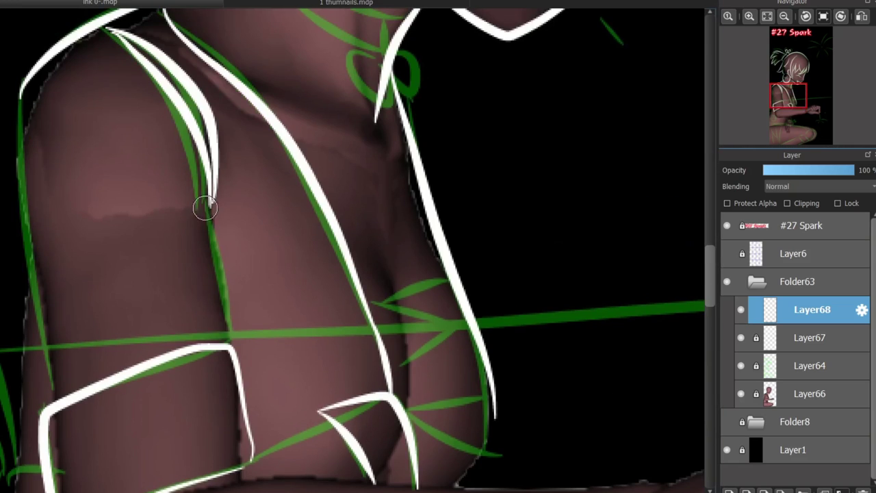
Ink both sides of the upper arm down to the cuff and add two short crease strokes above the cuff's back corner
{"action": "left_click_drag", "start_coordinate": [208, 200], "coordinate": [233, 339]}
{"action": "mouse_move", "coordinate": [29, 89]}
{"action": "left_mouse_down"}
{"action": "mouse_move", "coordinate": [55, 397]}
{"action": "mouse_move", "coordinate": [136, 337]}
{"action": "left_mouse_up"}
{"action": "key", "text": "ctrl+z"}
{"action": "key", "text": "ctrl+z"}
{"action": "left_click_drag", "start_coordinate": [56, 395], "coordinate": [126, 328]}
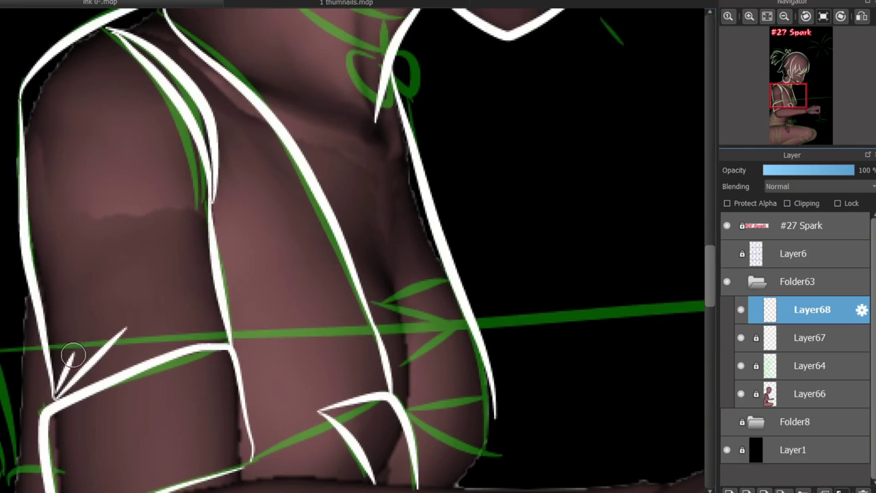
Ink three tapered fold strokes between the vest's front edge and the chest contour
{"action": "scroll", "coordinate": [628, 267], "scroll_direction": "down", "scroll_amount": 4}
{"action": "left_click_drag", "start_coordinate": [367, 164], "coordinate": [445, 144]}
{"action": "key", "text": "ctrl+z"}
{"action": "left_click_drag", "start_coordinate": [367, 164], "coordinate": [445, 144]}
{"action": "left_click_drag", "start_coordinate": [370, 172], "coordinate": [459, 179]}
{"action": "left_click_drag", "start_coordinate": [388, 221], "coordinate": [465, 192]}
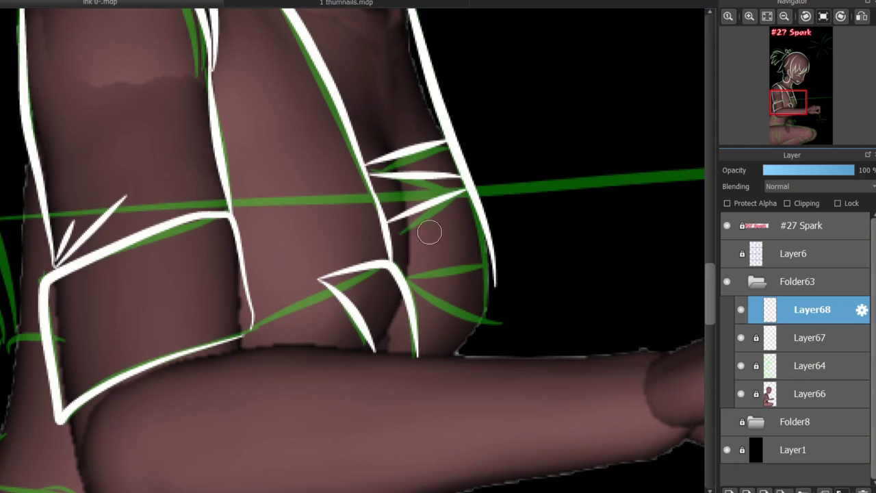
Ink the back of the outstretched hand and the bent index finger down to its tip
{"action": "scroll", "coordinate": [667, 288], "scroll_direction": "right", "scroll_amount": 6}
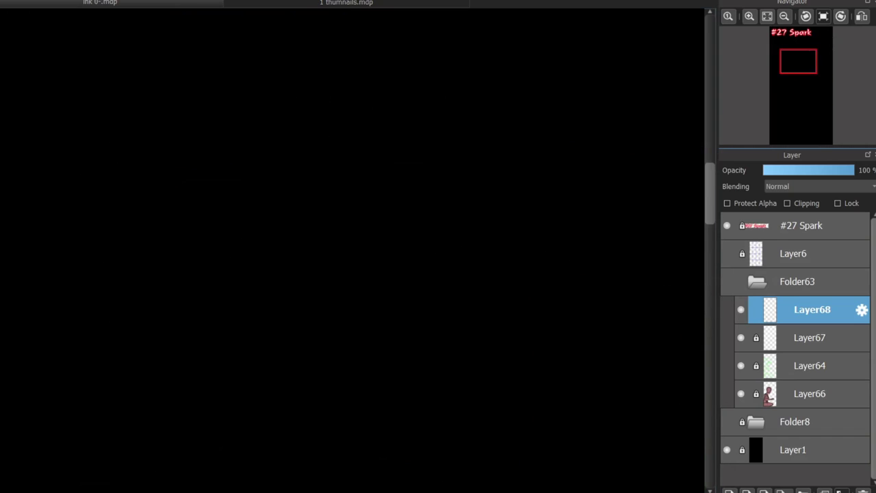
{"action": "key", "text": "ctrl+minus"}
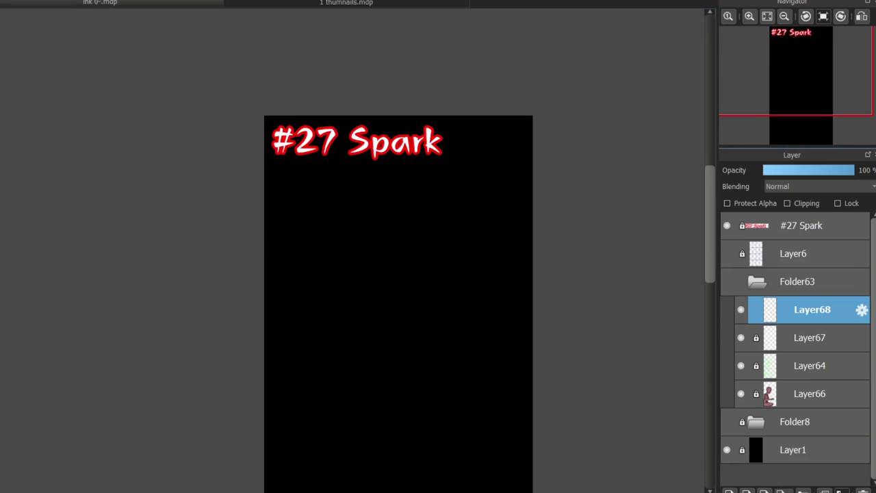
{"action": "scroll", "coordinate": [393, 418], "scroll_direction": "up", "scroll_amount": 6}
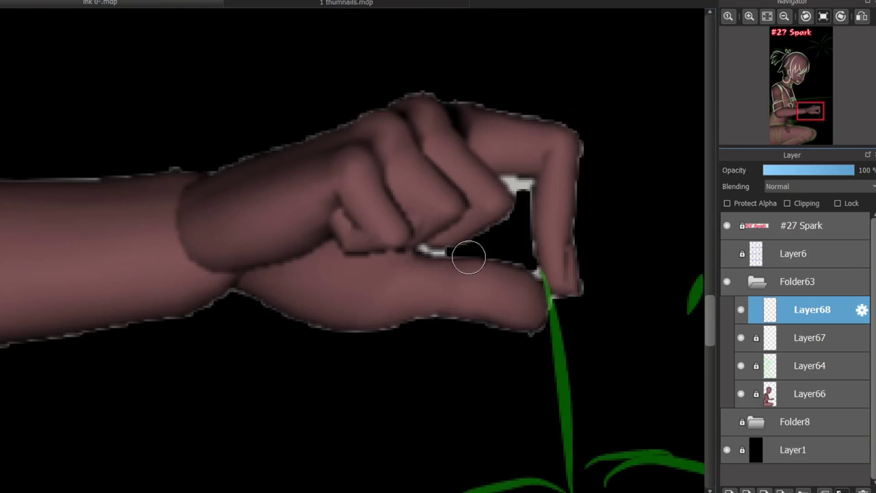
{"action": "mouse_move", "coordinate": [199, 167]}
{"action": "left_mouse_down"}
{"action": "mouse_move", "coordinate": [344, 128]}
{"action": "mouse_move", "coordinate": [391, 104]}
{"action": "mouse_move", "coordinate": [573, 132]}
{"action": "mouse_move", "coordinate": [552, 135]}
{"action": "mouse_move", "coordinate": [568, 248]}
{"action": "mouse_move", "coordinate": [564, 126]}
{"action": "mouse_move", "coordinate": [578, 282]}
{"action": "mouse_move", "coordinate": [543, 202]}
{"action": "mouse_move", "coordinate": [580, 283]}
{"action": "left_mouse_up"}
{"action": "left_click", "coordinate": [542, 165]}
{"action": "left_click_drag", "start_coordinate": [536, 193], "coordinate": [541, 215]}
{"action": "key", "text": "ctrl+z"}
Ink the three curled fingers, the thumb and the underside of the palm
{"action": "mouse_move", "coordinate": [332, 152]}
{"action": "left_mouse_down"}
{"action": "mouse_move", "coordinate": [352, 242]}
{"action": "mouse_move", "coordinate": [407, 233]}
{"action": "left_mouse_up"}
{"action": "mouse_move", "coordinate": [368, 133]}
{"action": "left_mouse_down"}
{"action": "mouse_move", "coordinate": [451, 194]}
{"action": "mouse_move", "coordinate": [440, 228]}
{"action": "mouse_move", "coordinate": [451, 189]}
{"action": "mouse_move", "coordinate": [430, 234]}
{"action": "left_mouse_up"}
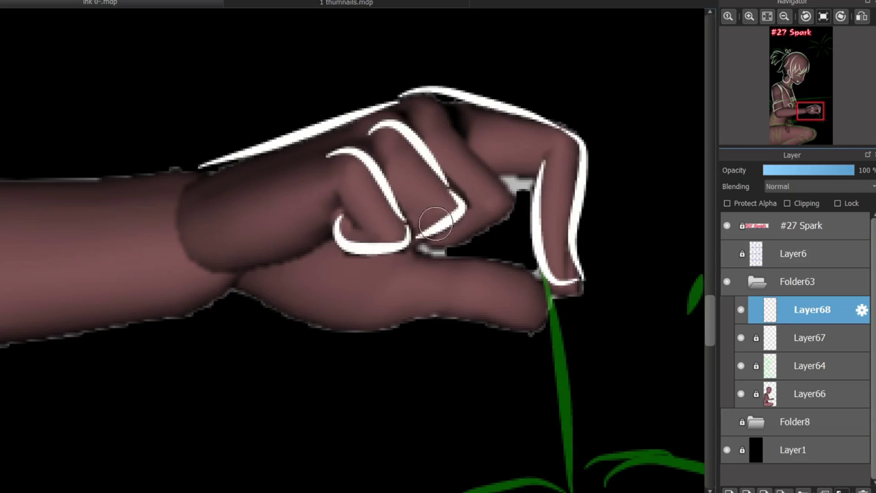
{"action": "mouse_move", "coordinate": [443, 108]}
{"action": "left_mouse_down"}
{"action": "mouse_move", "coordinate": [489, 180]}
{"action": "mouse_move", "coordinate": [438, 245]}
{"action": "mouse_move", "coordinate": [338, 221]}
{"action": "mouse_move", "coordinate": [354, 229]}
{"action": "mouse_move", "coordinate": [356, 221]}
{"action": "mouse_move", "coordinate": [338, 254]}
{"action": "mouse_move", "coordinate": [437, 262]}
{"action": "mouse_move", "coordinate": [408, 251]}
{"action": "mouse_move", "coordinate": [541, 277]}
{"action": "left_mouse_up"}
{"action": "mouse_move", "coordinate": [266, 307]}
{"action": "left_mouse_down"}
{"action": "mouse_move", "coordinate": [415, 312]}
{"action": "mouse_move", "coordinate": [535, 290]}
{"action": "mouse_move", "coordinate": [503, 327]}
{"action": "mouse_move", "coordinate": [428, 315]}
{"action": "mouse_move", "coordinate": [547, 288]}
{"action": "left_mouse_up"}
{"action": "key", "text": "ctrl+z"}
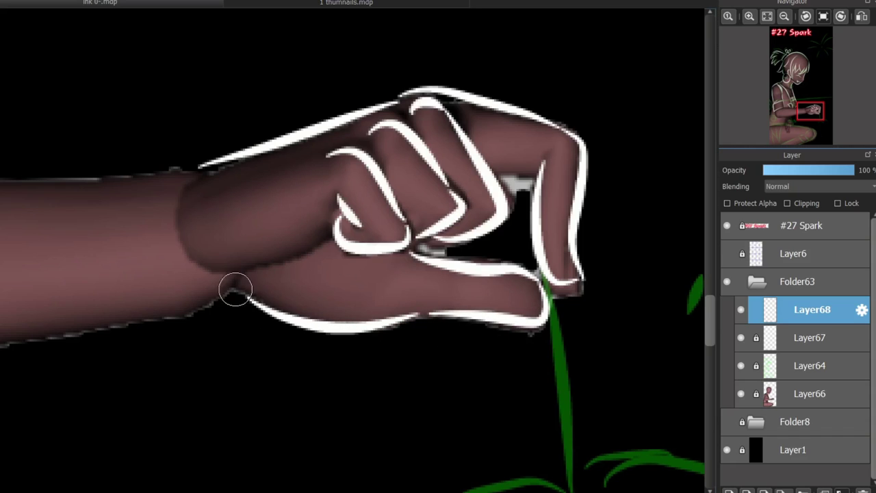
Ink the sparkler stick hanging from the fingertips and the small falling sparks below it
{"action": "scroll", "coordinate": [682, 254], "scroll_direction": "down", "scroll_amount": 5}
{"action": "left_click_drag", "start_coordinate": [548, 110], "coordinate": [573, 315]}
{"action": "scroll", "coordinate": [459, 432], "scroll_direction": "right", "scroll_amount": 2}
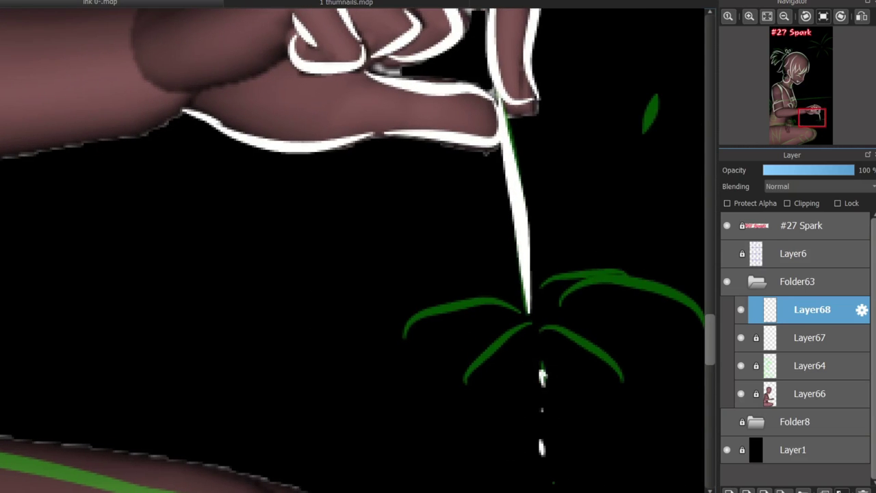
{"action": "scroll", "coordinate": [435, 462], "scroll_direction": "down", "scroll_amount": 4}
{"action": "scroll", "coordinate": [301, 340], "scroll_direction": "up", "scroll_amount": 4}
Ink the upper contour of the forearm from the sleeve cuff to the wrist
{"action": "left_click_drag", "start_coordinate": [51, 255], "coordinate": [437, 279]}
{"action": "key", "text": "ctrl+z"}
{"action": "key", "text": "ctrl+z"}
{"action": "mouse_move", "coordinate": [53, 256]}
{"action": "left_mouse_down"}
{"action": "mouse_move", "coordinate": [402, 268]}
{"action": "mouse_move", "coordinate": [547, 236]}
{"action": "left_mouse_up"}
Ink the forearm's lower contour from the cuff around the elbow to the wrist, and close the chest contour onto the arm
{"action": "mouse_move", "coordinate": [562, 335]}
{"action": "left_mouse_down"}
{"action": "mouse_move", "coordinate": [328, 351]}
{"action": "mouse_move", "coordinate": [41, 404]}
{"action": "mouse_move", "coordinate": [109, 383]}
{"action": "left_mouse_up"}
{"action": "key", "text": "ctrl+z"}
{"action": "key", "text": "ctrl+z"}
{"action": "key", "text": "ctrl+z"}
{"action": "scroll", "coordinate": [84, 401], "scroll_direction": "left", "scroll_amount": 2}
{"action": "mouse_move", "coordinate": [30, 306]}
{"action": "left_mouse_down"}
{"action": "mouse_move", "coordinate": [434, 389]}
{"action": "mouse_move", "coordinate": [50, 361]}
{"action": "mouse_move", "coordinate": [522, 374]}
{"action": "mouse_move", "coordinate": [622, 344]}
{"action": "mouse_move", "coordinate": [178, 401]}
{"action": "left_mouse_up"}
{"action": "key", "text": "ctrl+z"}
{"action": "key", "text": "ctrl+z"}
{"action": "key", "text": "ctrl+z"}
{"action": "key", "text": "ctrl+z"}
{"action": "left_click_drag", "start_coordinate": [663, 318], "coordinate": [342, 372]}
{"action": "key", "text": "ctrl+z"}
{"action": "mouse_move", "coordinate": [39, 306]}
{"action": "left_mouse_down"}
{"action": "mouse_move", "coordinate": [621, 339]}
{"action": "mouse_move", "coordinate": [496, 385]}
{"action": "mouse_move", "coordinate": [658, 319]}
{"action": "mouse_move", "coordinate": [336, 397]}
{"action": "mouse_move", "coordinate": [655, 320]}
{"action": "left_mouse_up"}
{"action": "key", "text": "ctrl+z"}
{"action": "key", "text": "ctrl+z"}
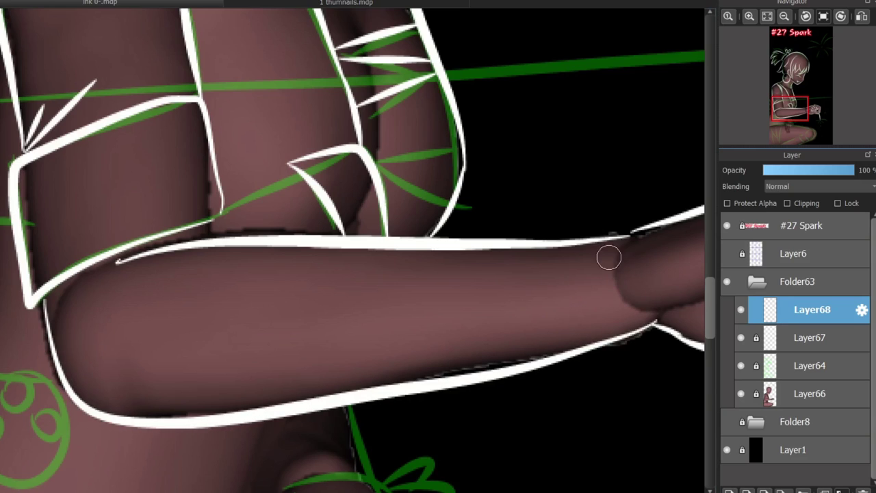
{"action": "left_click_drag", "start_coordinate": [609, 239], "coordinate": [592, 336]}
{"action": "left_click_drag", "start_coordinate": [548, 248], "coordinate": [604, 370]}
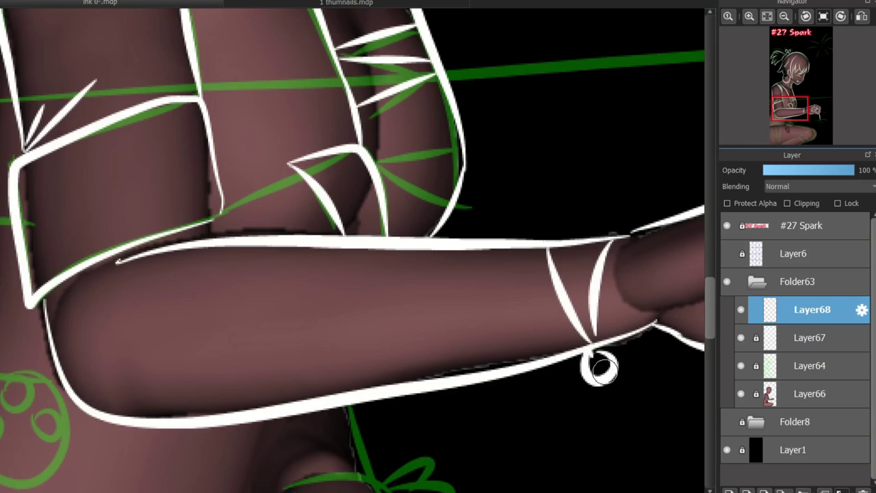
{"action": "key", "text": "ctrl+z"}
{"action": "key", "text": "ctrl+z"}
{"action": "key", "text": "ctrl+z"}
Ink a bracelet of two curved strokes around the wrist with ring charms hanging below it
{"action": "left_click_drag", "start_coordinate": [609, 239], "coordinate": [592, 335]}
{"action": "mouse_move", "coordinate": [556, 246]}
{"action": "left_mouse_down"}
{"action": "mouse_move", "coordinate": [557, 274]}
{"action": "mouse_move", "coordinate": [593, 338]}
{"action": "left_mouse_up"}
{"action": "mouse_move", "coordinate": [592, 338]}
{"action": "left_mouse_down"}
{"action": "mouse_move", "coordinate": [587, 362]}
{"action": "mouse_move", "coordinate": [606, 357]}
{"action": "left_mouse_up"}
{"action": "key", "text": "ctrl+z"}
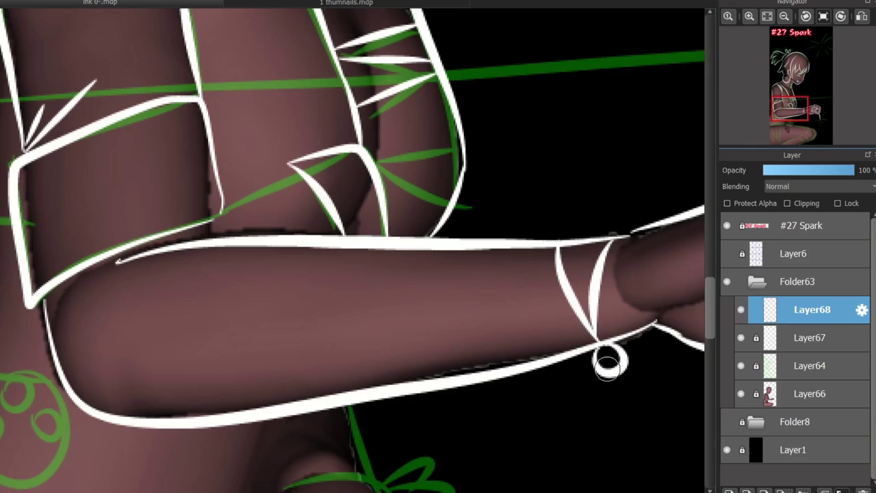
Clean up the sleeve cuff's lower inner corner where it meets the forearm line
{"action": "left_click_drag", "start_coordinate": [158, 253], "coordinate": [322, 254]}
{"action": "mouse_move", "coordinate": [465, 172]}
{"action": "left_mouse_down"}
{"action": "mouse_move", "coordinate": [381, 221]}
{"action": "mouse_move", "coordinate": [387, 195]}
{"action": "left_mouse_up"}
{"action": "key", "text": "ctrl+z"}
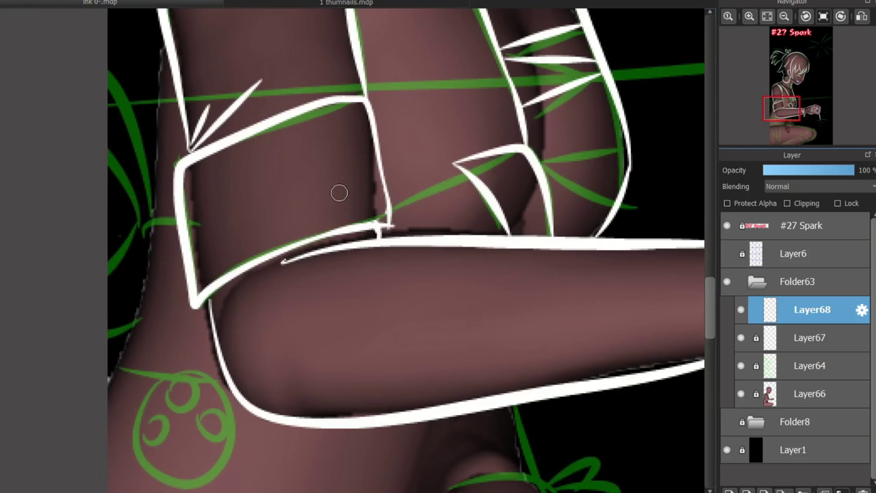
{"action": "scroll", "coordinate": [398, 242], "scroll_direction": "up", "scroll_amount": 2}
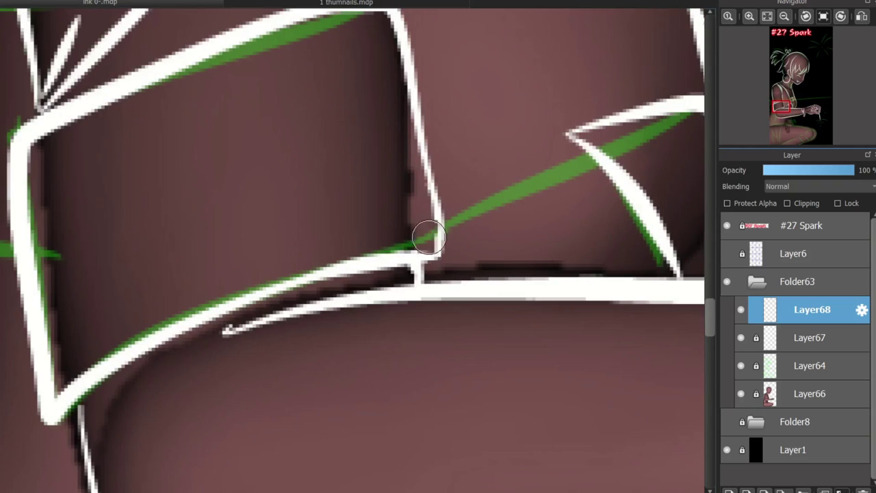
{"action": "scroll", "coordinate": [395, 198], "scroll_direction": "down", "scroll_amount": 3}
{"action": "scroll", "coordinate": [464, 409], "scroll_direction": "right", "scroll_amount": 5}
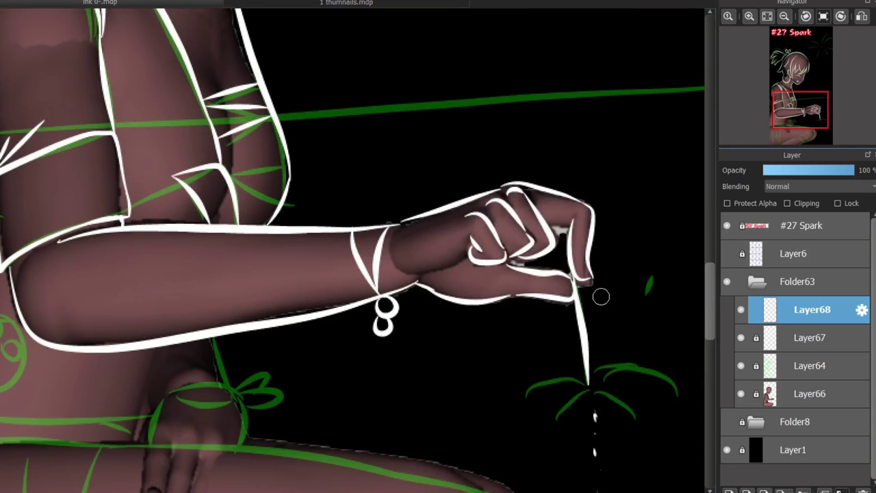
Hide the posed 3D figure layer, Layer66, and examine the inked line art against the green sketch
{"action": "scroll", "coordinate": [510, 275], "scroll_direction": "down", "scroll_amount": 4}
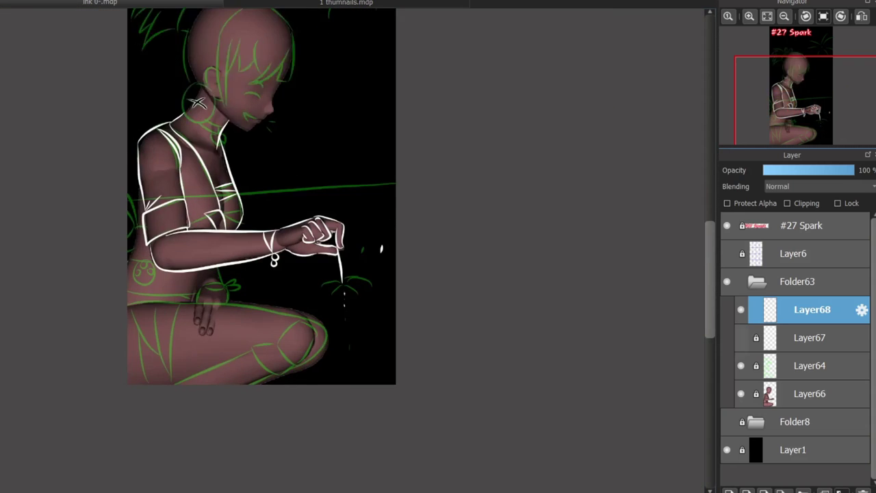
{"action": "left_click", "coordinate": [740, 393]}
{"action": "scroll", "coordinate": [207, 400], "scroll_direction": "down", "scroll_amount": 1}
{"action": "scroll", "coordinate": [207, 401], "scroll_direction": "up", "scroll_amount": 4}
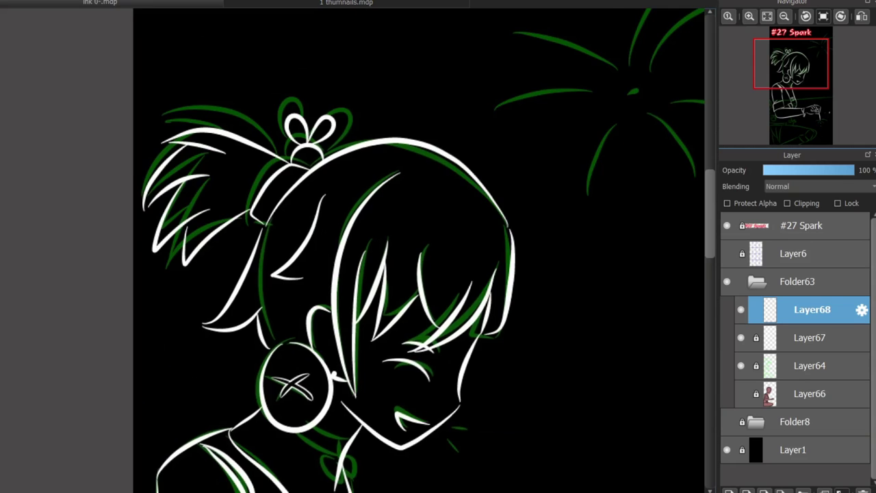
{"action": "scroll", "coordinate": [208, 400], "scroll_direction": "right", "scroll_amount": 2}
{"action": "scroll", "coordinate": [217, 396], "scroll_direction": "down", "scroll_amount": 3}
{"action": "scroll", "coordinate": [217, 395], "scroll_direction": "up", "scroll_amount": 3}
{"action": "scroll", "coordinate": [217, 395], "scroll_direction": "down", "scroll_amount": 3}
{"action": "scroll", "coordinate": [217, 396], "scroll_direction": "up", "scroll_amount": 3}
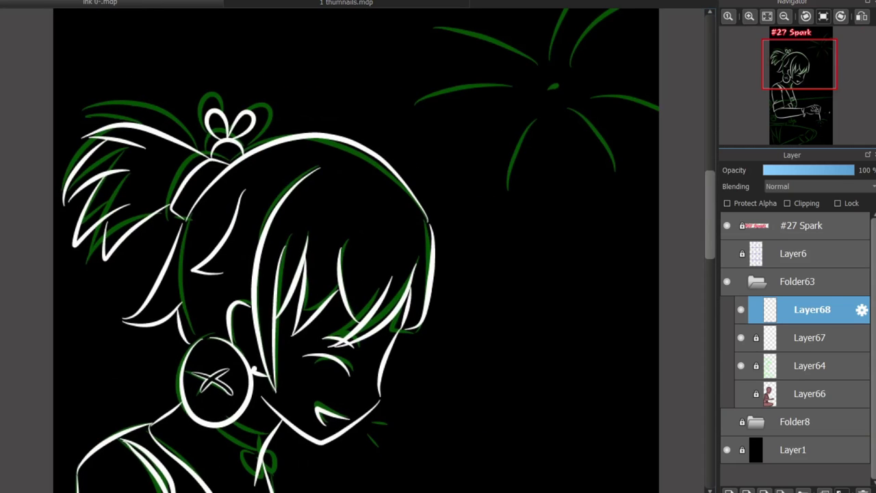
{"action": "scroll", "coordinate": [355, 251], "scroll_direction": "down", "scroll_amount": 4}
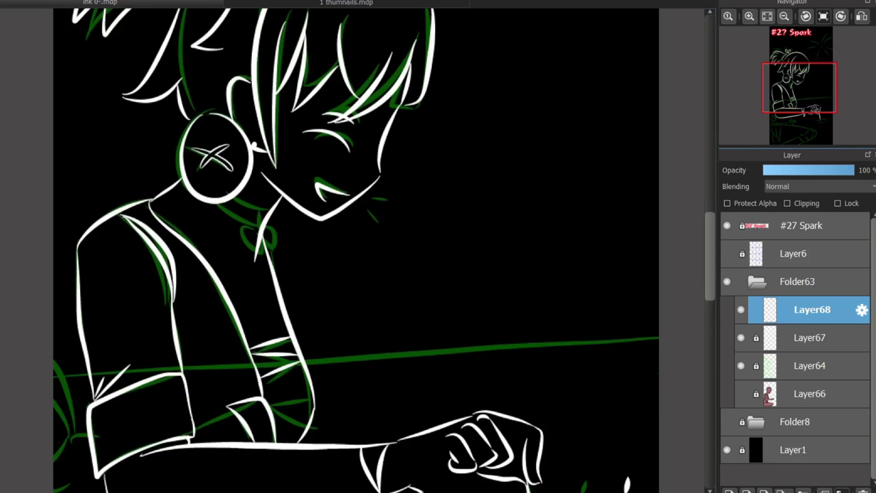
Remove the stray white spark beside the outstretched hand and check the line art from head to arm
{"action": "scroll", "coordinate": [701, 321], "scroll_direction": "down", "scroll_amount": 3}
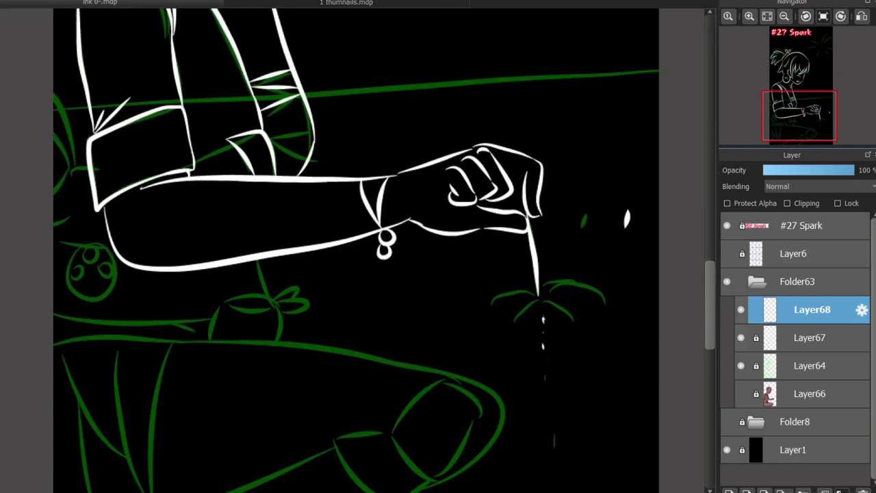
{"action": "scroll", "coordinate": [355, 250], "scroll_direction": "up", "scroll_amount": 1}
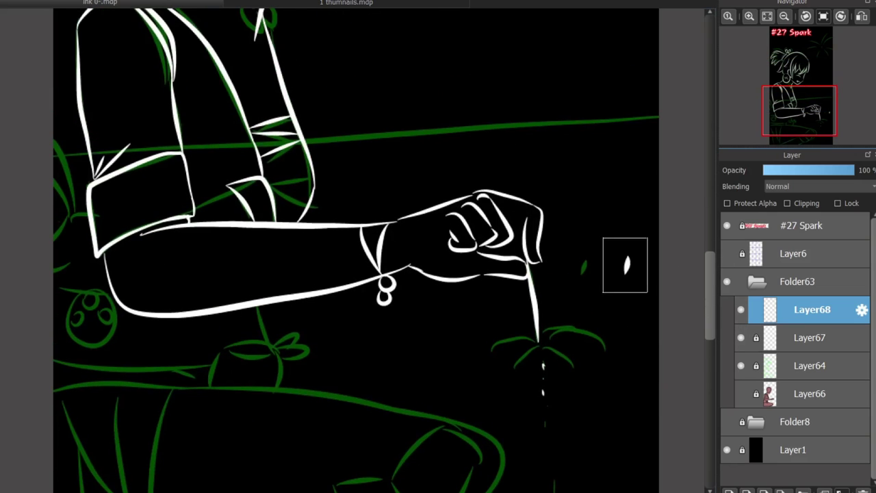
{"action": "scroll", "coordinate": [356, 250], "scroll_direction": "up", "scroll_amount": 4}
{"action": "scroll", "coordinate": [356, 251], "scroll_direction": "up", "scroll_amount": 3}
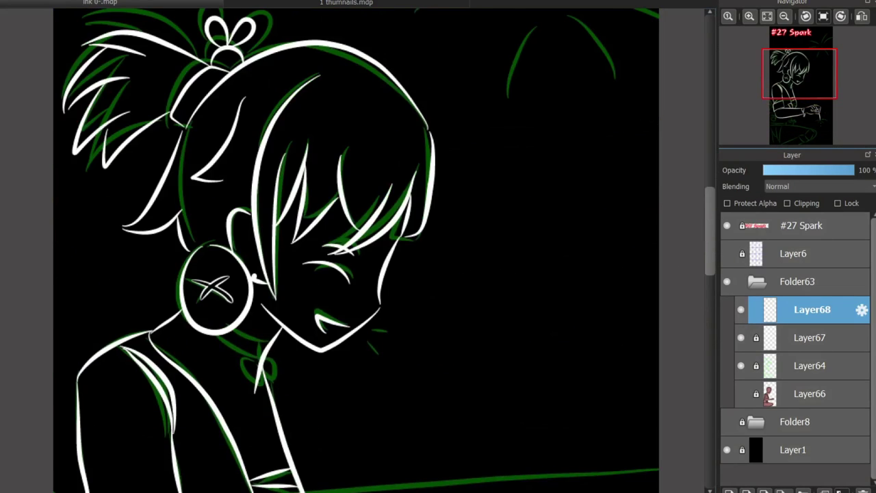
{"action": "scroll", "coordinate": [356, 250], "scroll_direction": "down", "scroll_amount": 6}
{"action": "scroll", "coordinate": [356, 250], "scroll_direction": "up", "scroll_amount": 1}
{"action": "scroll", "coordinate": [355, 251], "scroll_direction": "up", "scroll_amount": 6}
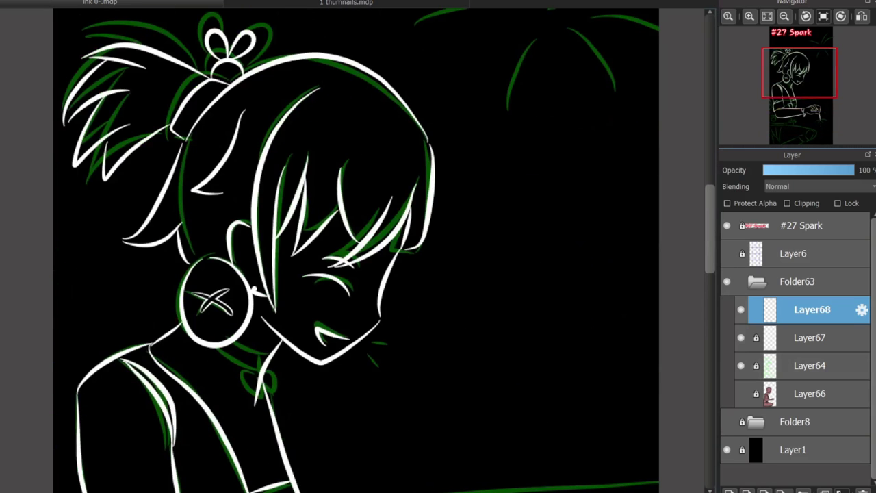
{"action": "scroll", "coordinate": [355, 250], "scroll_direction": "down", "scroll_amount": 6}
Show the posed 3D figure layer, Layer66, again and lower its opacity, returning to Layer68
{"action": "left_click", "coordinate": [741, 393]}
{"action": "left_click", "coordinate": [811, 393]}
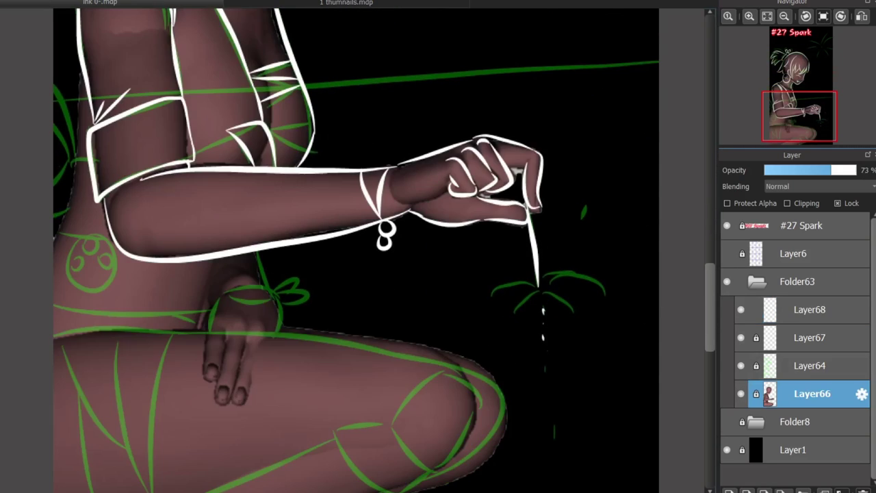
{"action": "left_click", "coordinate": [811, 309]}
Lock Layer68, add a new layer above it, and ink the lower back contour behind the arm
{"action": "scroll", "coordinate": [40, 163], "scroll_direction": "up", "scroll_amount": 3}
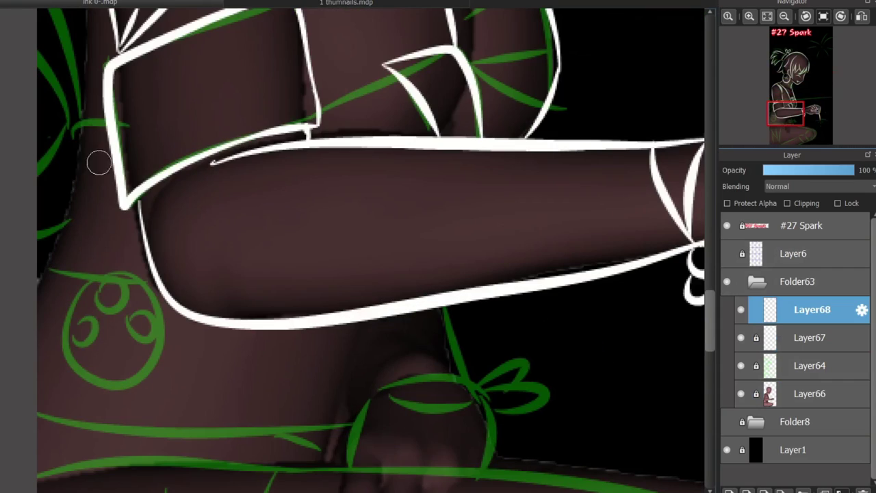
{"action": "key", "text": "ctrl+shift+n"}
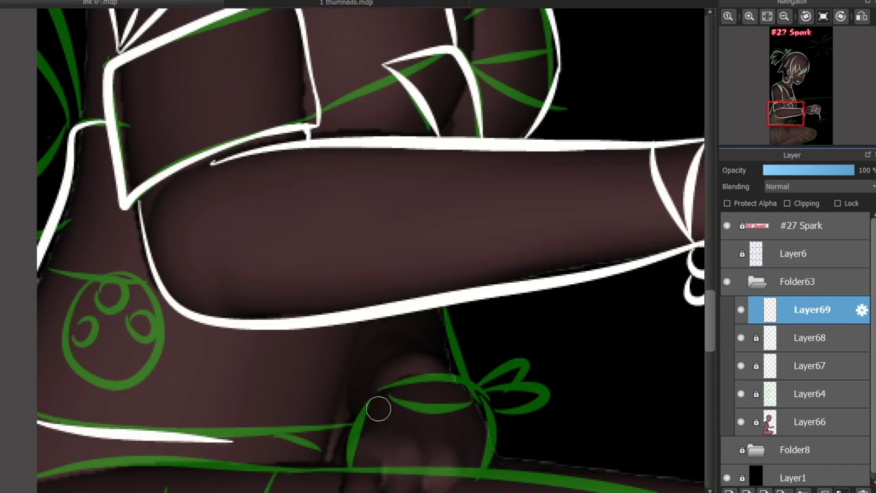
{"action": "scroll", "coordinate": [508, 336], "scroll_direction": "down", "scroll_amount": 3}
Ink the tied wristband with its bow on the resting hand and the forearm lines running up from it
{"action": "mouse_move", "coordinate": [374, 276]}
{"action": "left_mouse_down"}
{"action": "mouse_move", "coordinate": [489, 295]}
{"action": "mouse_move", "coordinate": [463, 279]}
{"action": "left_mouse_up"}
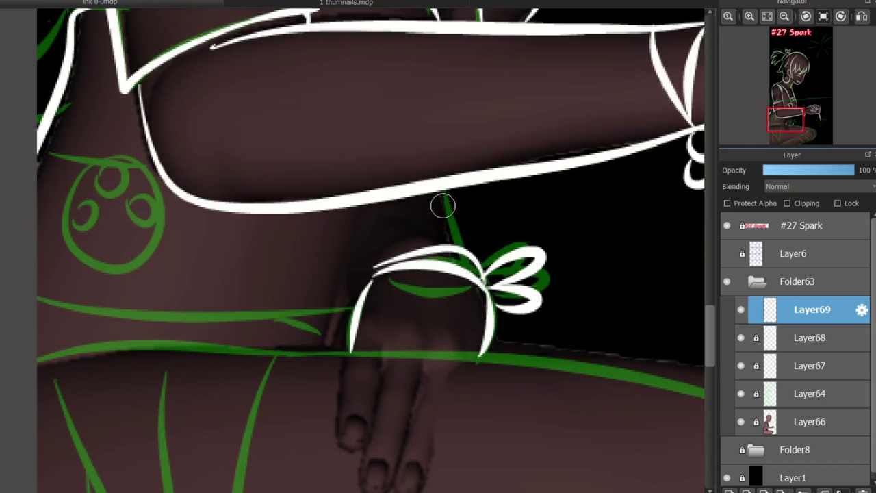
{"action": "key", "text": "ctrl+z"}
{"action": "left_click_drag", "start_coordinate": [445, 189], "coordinate": [477, 275]}
{"action": "key", "text": "ctrl+z"}
{"action": "left_click_drag", "start_coordinate": [375, 274], "coordinate": [401, 196]}
{"action": "left_click_drag", "start_coordinate": [469, 186], "coordinate": [470, 268]}
Ink the waist cord, the round ornament with three small rings hanging from it, and the waistband line below
{"action": "left_click_drag", "start_coordinate": [153, 156], "coordinate": [41, 146]}
{"action": "mouse_move", "coordinate": [103, 162]}
{"action": "left_mouse_down"}
{"action": "mouse_move", "coordinate": [61, 240]}
{"action": "mouse_move", "coordinate": [162, 234]}
{"action": "mouse_move", "coordinate": [131, 277]}
{"action": "mouse_move", "coordinate": [98, 171]}
{"action": "mouse_move", "coordinate": [79, 224]}
{"action": "left_mouse_up"}
{"action": "key", "text": "ctrl+z"}
{"action": "left_click_drag", "start_coordinate": [120, 188], "coordinate": [130, 192]}
{"action": "left_click_drag", "start_coordinate": [38, 298], "coordinate": [351, 309]}
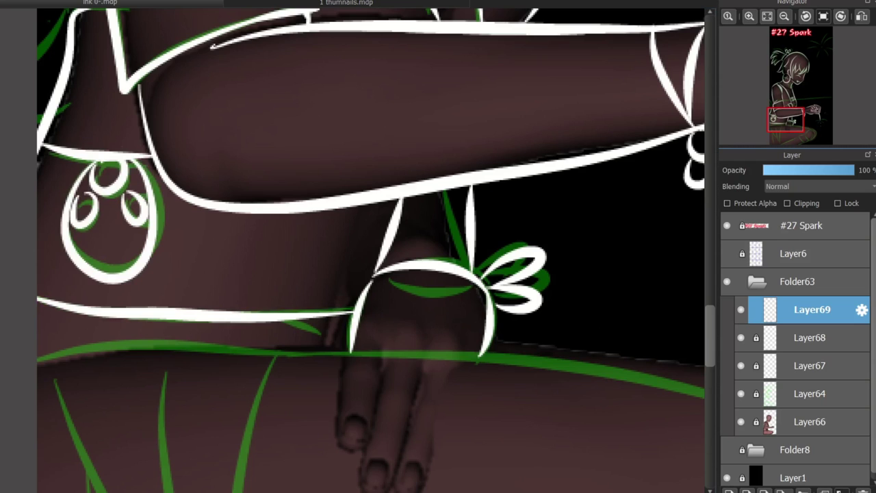
Ink the hip line curving from the canvas edge to the resting hand
{"action": "scroll", "coordinate": [668, 340], "scroll_direction": "down", "scroll_amount": 3}
{"action": "key", "text": "ctrl+minus"}
{"action": "mouse_move", "coordinate": [333, 206]}
{"action": "left_mouse_down"}
{"action": "mouse_move", "coordinate": [156, 245]}
{"action": "mouse_move", "coordinate": [212, 245]}
{"action": "mouse_move", "coordinate": [185, 237]}
{"action": "left_mouse_up"}
{"action": "key", "text": "ctrl+z"}
{"action": "key", "text": "ctrl+z"}
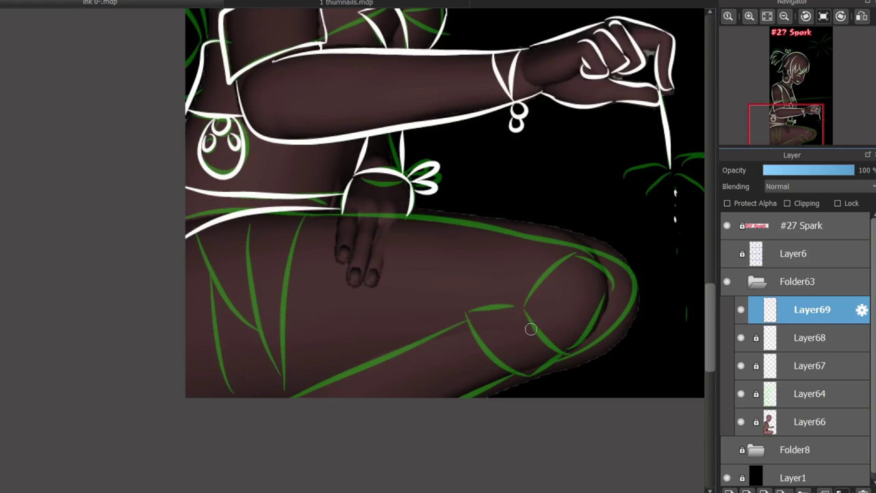
Ink the knee opening's outline and the angular fabric band beneath the knee
{"action": "scroll", "coordinate": [463, 340], "scroll_direction": "down", "scroll_amount": 2}
{"action": "key", "text": "ctrl+plus"}
{"action": "mouse_move", "coordinate": [8, 168]}
{"action": "left_mouse_down"}
{"action": "mouse_move", "coordinate": [264, 190]}
{"action": "mouse_move", "coordinate": [411, 217]}
{"action": "left_mouse_up"}
{"action": "key", "text": "ctrl+z"}
{"action": "left_click_drag", "start_coordinate": [319, 294], "coordinate": [383, 356]}
{"action": "mouse_move", "coordinate": [380, 355]}
{"action": "left_mouse_down"}
{"action": "mouse_move", "coordinate": [349, 384]}
{"action": "mouse_move", "coordinate": [305, 289]}
{"action": "left_mouse_up"}
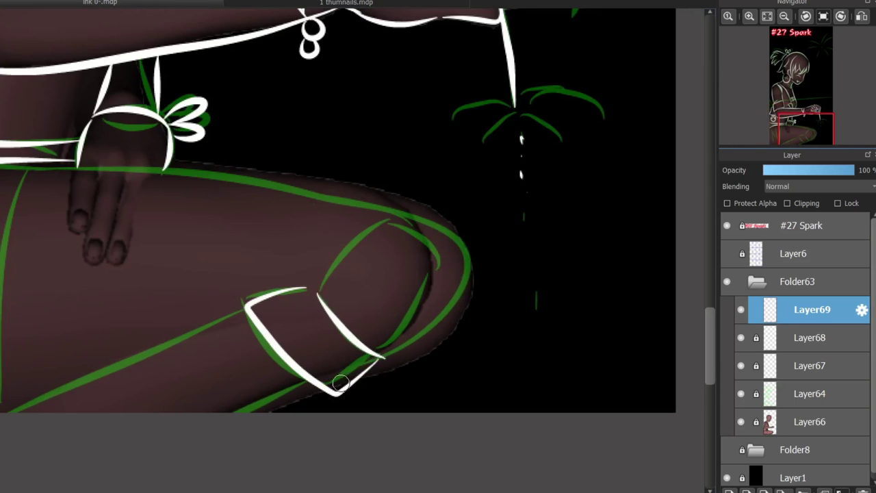
{"action": "mouse_move", "coordinate": [357, 239]}
{"action": "left_mouse_down"}
{"action": "mouse_move", "coordinate": [397, 223]}
{"action": "mouse_move", "coordinate": [392, 354]}
{"action": "left_mouse_up"}
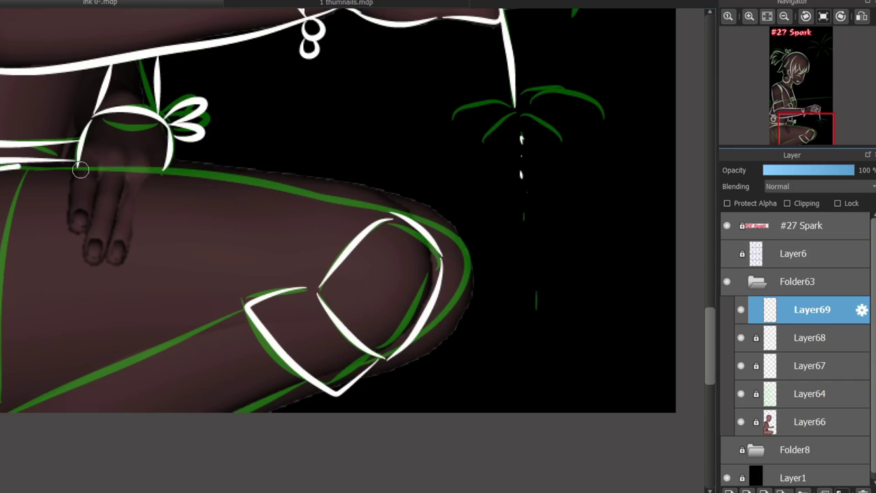
Ink the top contour of the thigh from the resting hand to the knee
{"action": "left_click_drag", "start_coordinate": [15, 165], "coordinate": [259, 190]}
{"action": "key", "text": "ctrl+z"}
{"action": "left_click_drag", "start_coordinate": [198, 178], "coordinate": [379, 205]}
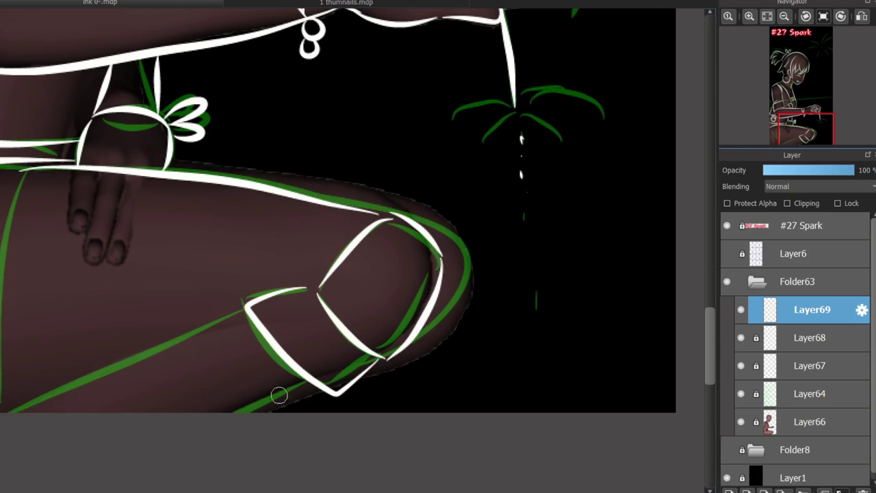
Ink two parallel lines along the underside of the thigh, plus the curved seam and crease strokes beside the knee
{"action": "scroll", "coordinate": [307, 322], "scroll_direction": "left", "scroll_amount": 3}
{"action": "left_click_drag", "start_coordinate": [352, 311], "coordinate": [112, 415]}
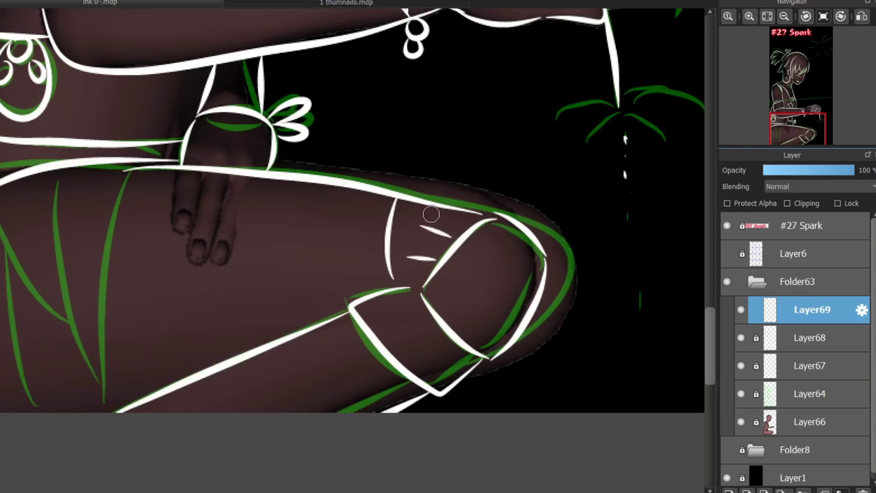
{"action": "left_click_drag", "start_coordinate": [350, 327], "coordinate": [141, 459]}
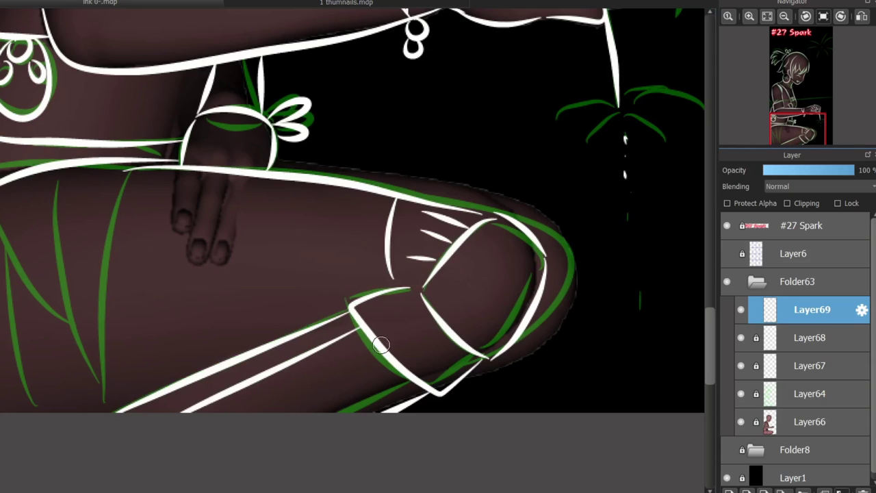
Ink another parallel line beneath the thigh and a second hip curve sweeping from the resting hand to the canvas edge
{"action": "left_click_drag", "start_coordinate": [377, 348], "coordinate": [263, 428]}
{"action": "scroll", "coordinate": [329, 386], "scroll_direction": "left", "scroll_amount": 5}
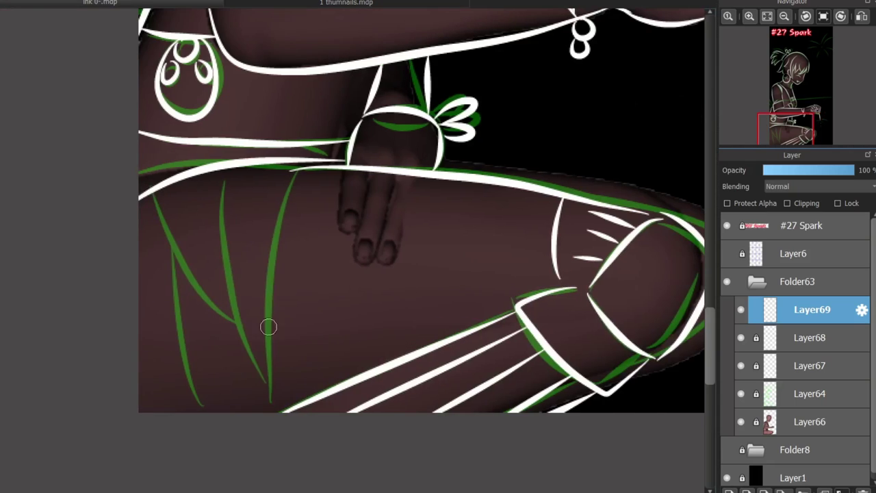
{"action": "left_click_drag", "start_coordinate": [316, 161], "coordinate": [140, 224]}
{"action": "key", "text": "ctrl+z"}
{"action": "left_click_drag", "start_coordinate": [321, 161], "coordinate": [140, 241]}
Ink the long fold lines running down the upper thigh from the hip curve, including crossing folds and a diagonal at the canvas edge
{"action": "left_click_drag", "start_coordinate": [299, 171], "coordinate": [259, 300]}
{"action": "key", "text": "ctrl+z"}
{"action": "left_click_drag", "start_coordinate": [297, 172], "coordinate": [278, 404]}
{"action": "left_click_drag", "start_coordinate": [216, 201], "coordinate": [270, 376]}
{"action": "key", "text": "ctrl+z"}
{"action": "key", "text": "ctrl+z"}
{"action": "left_click_drag", "start_coordinate": [227, 288], "coordinate": [211, 410]}
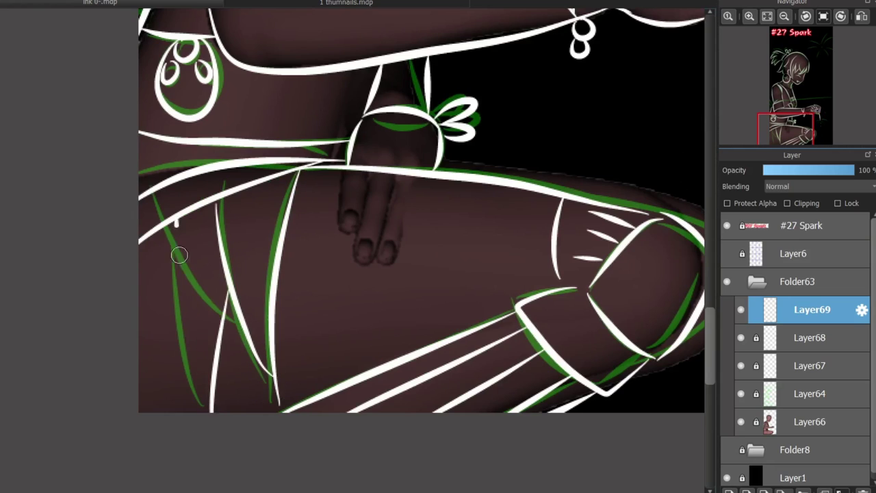
{"action": "left_click_drag", "start_coordinate": [176, 221], "coordinate": [205, 388]}
{"action": "mouse_move", "coordinate": [140, 301]}
{"action": "left_mouse_down"}
{"action": "mouse_move", "coordinate": [204, 408]}
{"action": "mouse_move", "coordinate": [180, 410]}
{"action": "mouse_move", "coordinate": [198, 412]}
{"action": "left_mouse_up"}
{"action": "key", "text": "ctrl+z"}
{"action": "key", "text": "ctrl+z"}
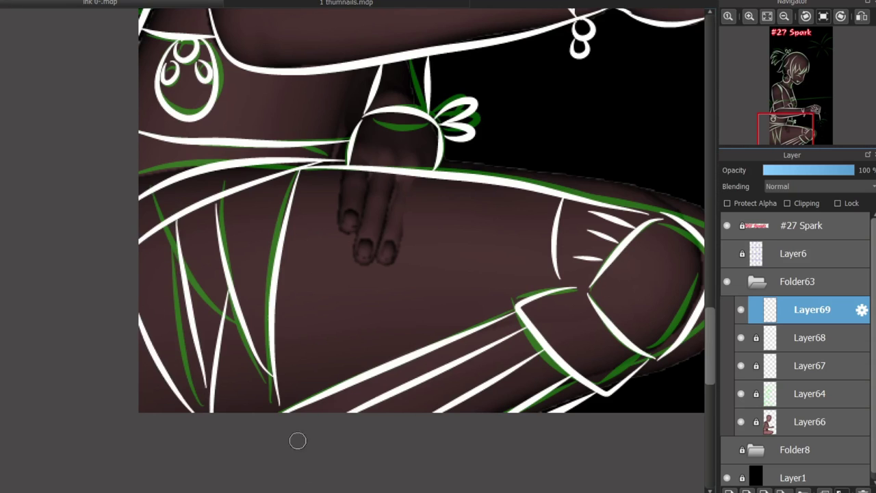
Ink the outer contour running along the thigh, around the knee and down to the canvas's lower edge
{"action": "left_click_drag", "start_coordinate": [555, 190], "coordinate": [286, 190]}
{"action": "left_click_drag", "start_coordinate": [222, 178], "coordinate": [349, 388]}
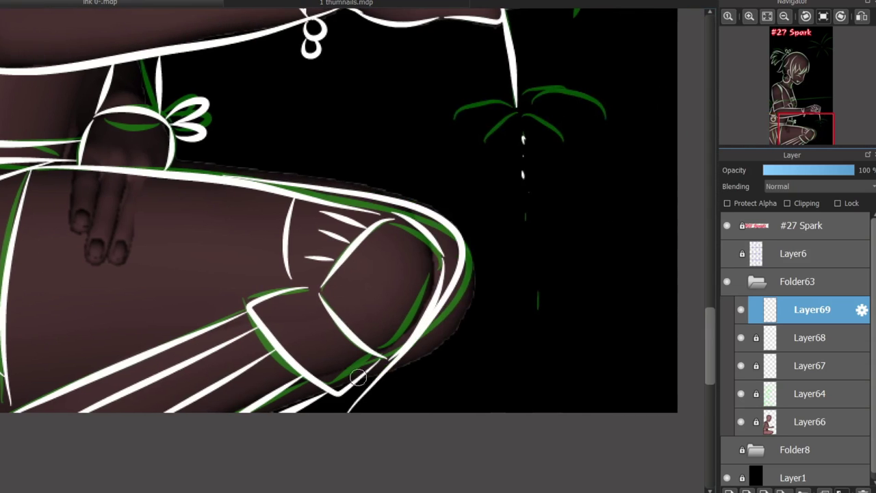
Ink the bow loops behind the girl's back at the canvas edge, tracing the green sketch
{"action": "scroll", "coordinate": [614, 309], "scroll_direction": "up", "scroll_amount": 5}
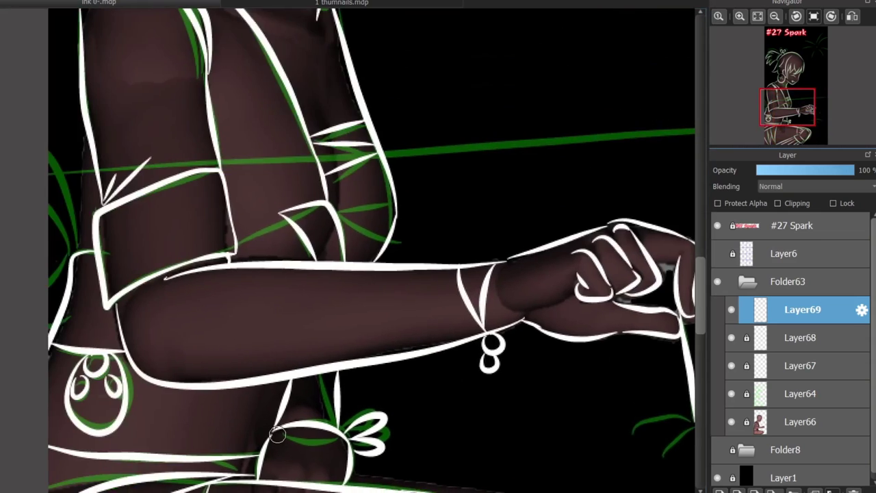
{"action": "scroll", "coordinate": [347, 282], "scroll_direction": "down", "scroll_amount": 3}
{"action": "scroll", "coordinate": [104, 359], "scroll_direction": "up", "scroll_amount": 2}
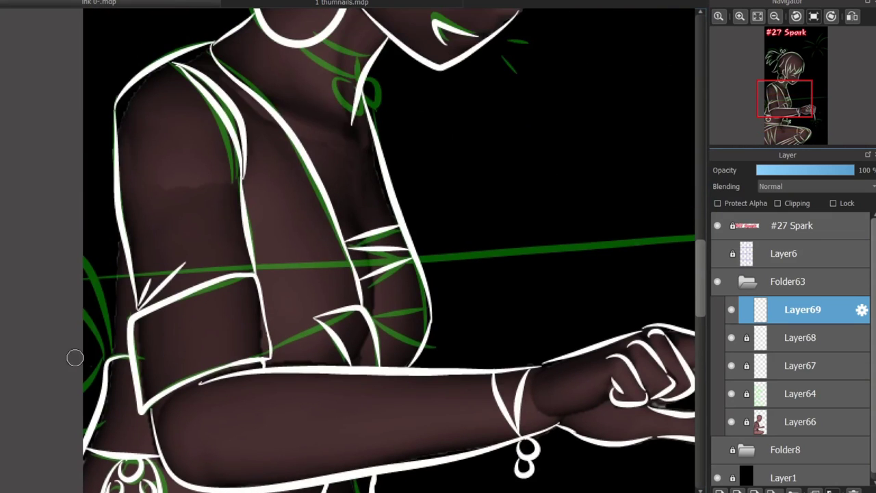
{"action": "left_click_drag", "start_coordinate": [85, 255], "coordinate": [111, 336]}
{"action": "key", "text": "ctrl+z"}
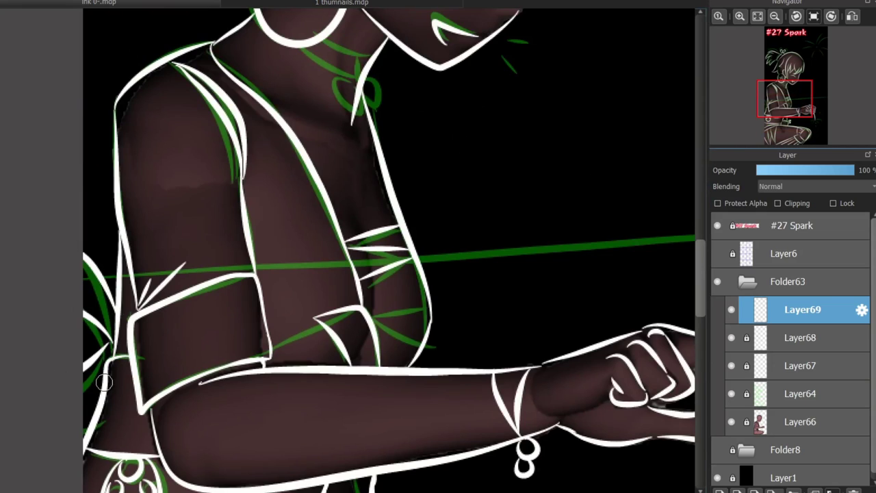
Ink the curved lower edge of the tied band around the resting hand's wrist
{"action": "scroll", "coordinate": [609, 356], "scroll_direction": "up", "scroll_amount": 5}
{"action": "scroll", "coordinate": [690, 246], "scroll_direction": "down", "scroll_amount": 4}
{"action": "scroll", "coordinate": [439, 367], "scroll_direction": "down", "scroll_amount": 5}
{"action": "scroll", "coordinate": [440, 366], "scroll_direction": "up", "scroll_amount": 3}
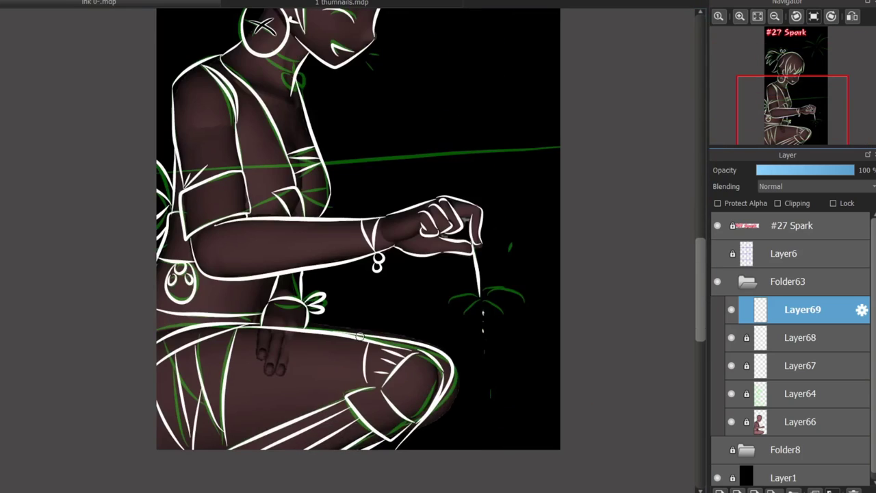
{"action": "scroll", "coordinate": [286, 313], "scroll_direction": "up", "scroll_amount": 2}
{"action": "scroll", "coordinate": [293, 312], "scroll_direction": "up", "scroll_amount": 2}
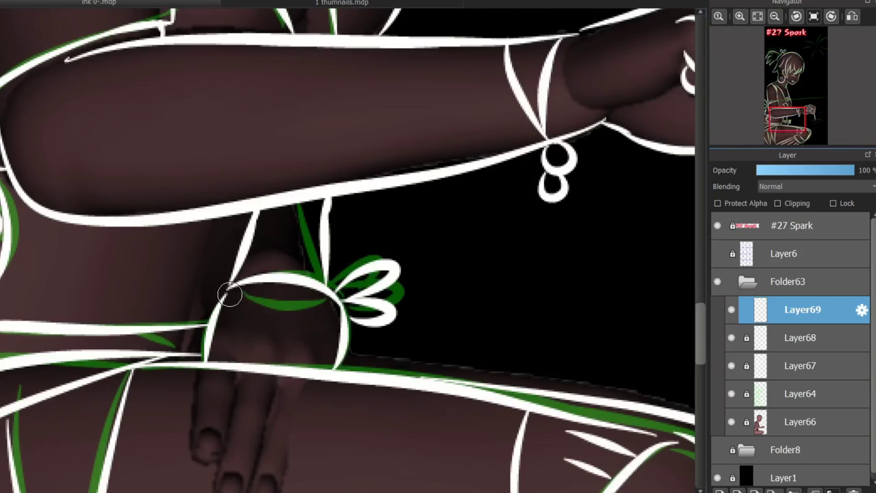
{"action": "scroll", "coordinate": [274, 336], "scroll_direction": "down", "scroll_amount": 3}
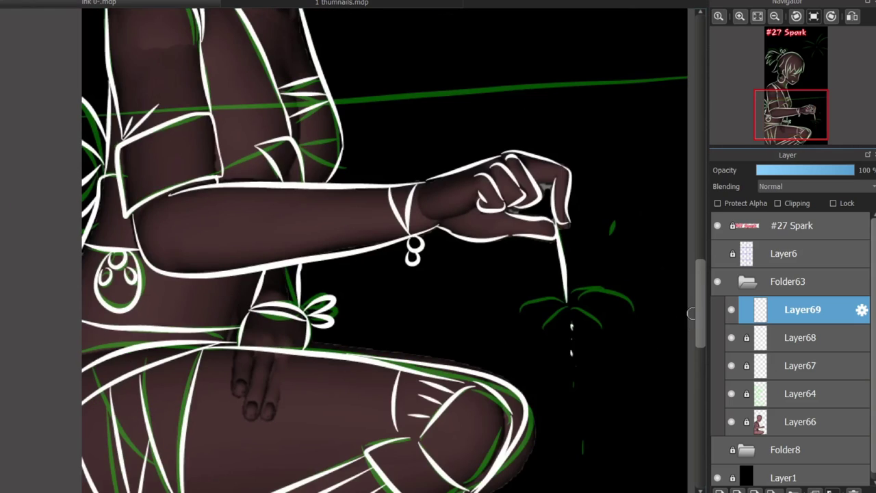
Ink the choker's two curved lines across the neck below the earring
{"action": "scroll", "coordinate": [691, 322], "scroll_direction": "up", "scroll_amount": 5}
{"action": "scroll", "coordinate": [408, 299], "scroll_direction": "up", "scroll_amount": 2}
{"action": "left_click_drag", "start_coordinate": [231, 239], "coordinate": [295, 264]}
{"action": "left_click_drag", "start_coordinate": [281, 304], "coordinate": [185, 244]}
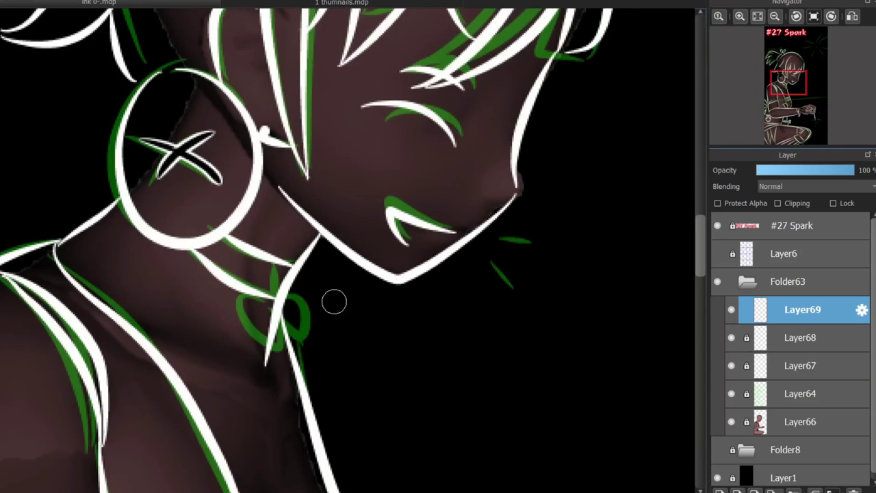
Merge the ink layers Layer69 and Layer68 down into Layer67, and add a new layer above it
{"action": "scroll", "coordinate": [379, 361], "scroll_direction": "down", "scroll_amount": 5}
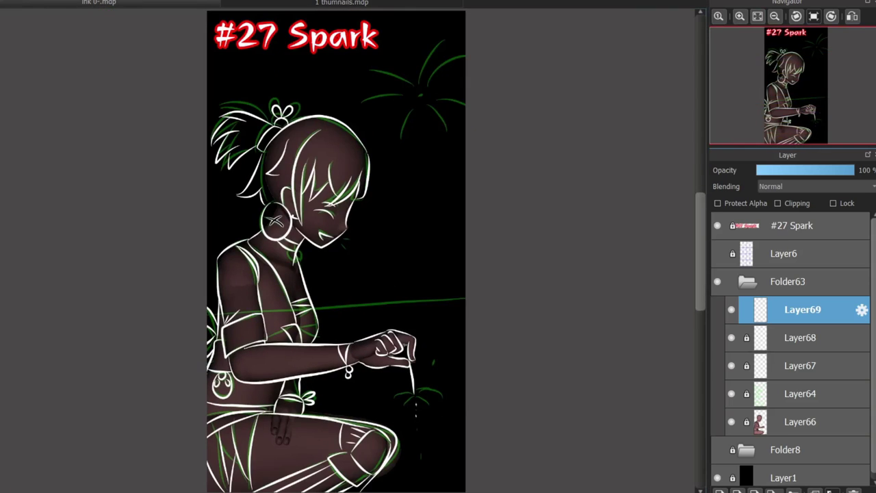
{"action": "left_click", "coordinate": [731, 394]}
{"action": "left_click", "coordinate": [731, 422]}
{"action": "left_click", "coordinate": [801, 365]}
{"action": "left_click", "coordinate": [801, 337]}
{"action": "key", "text": "Delete"}
{"action": "key", "text": "Delete"}
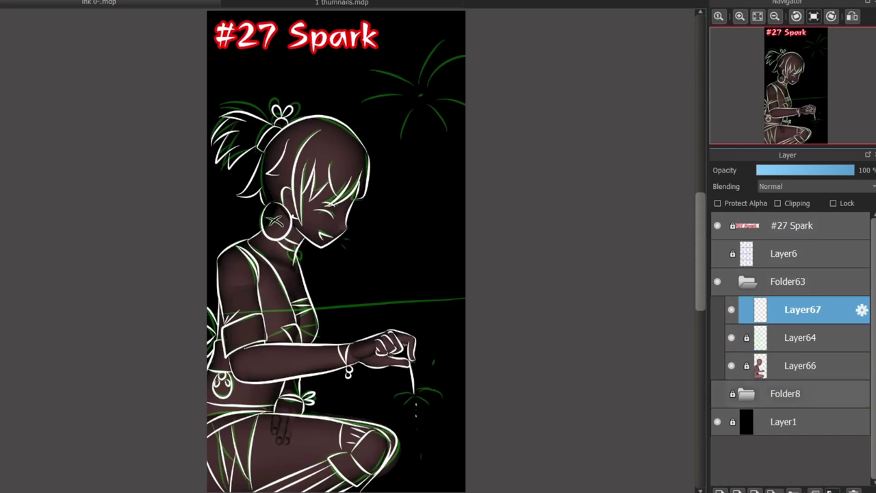
{"action": "key", "text": "ctrl+shift+n"}
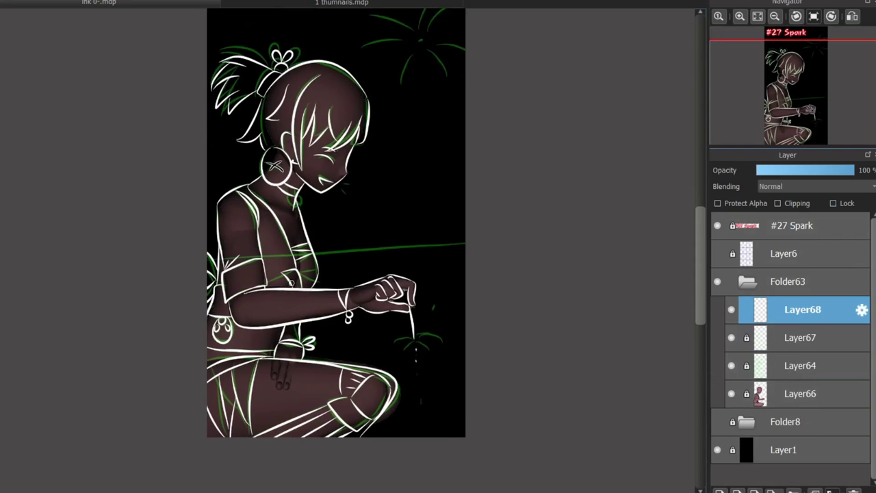
{"action": "scroll", "coordinate": [271, 396], "scroll_direction": "up", "scroll_amount": 2}
{"action": "left_click_drag", "start_coordinate": [151, 257], "coordinate": [515, 242]}
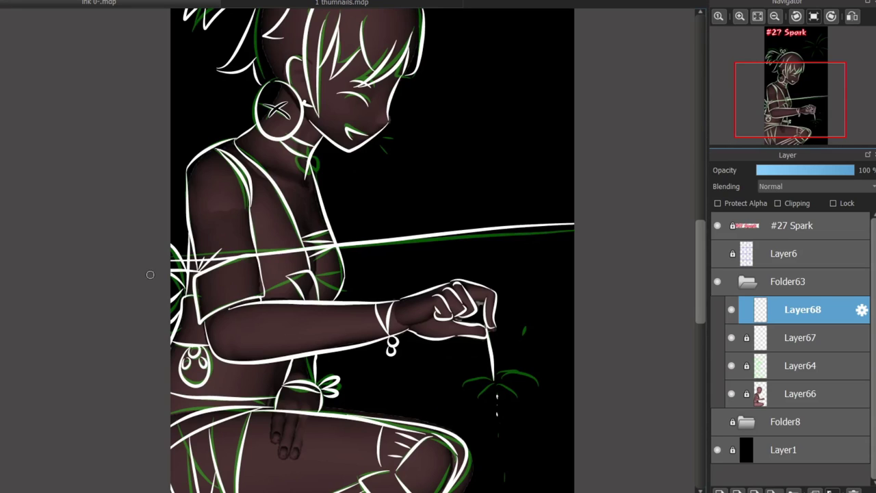
{"action": "key", "text": "ctrl+z"}
{"action": "left_click_drag", "start_coordinate": [250, 121], "coordinate": [171, 108]}
{"action": "left_click_drag", "start_coordinate": [199, 137], "coordinate": [171, 186]}
{"action": "key", "text": "ctrl+z"}
{"action": "key", "text": "ctrl+z"}
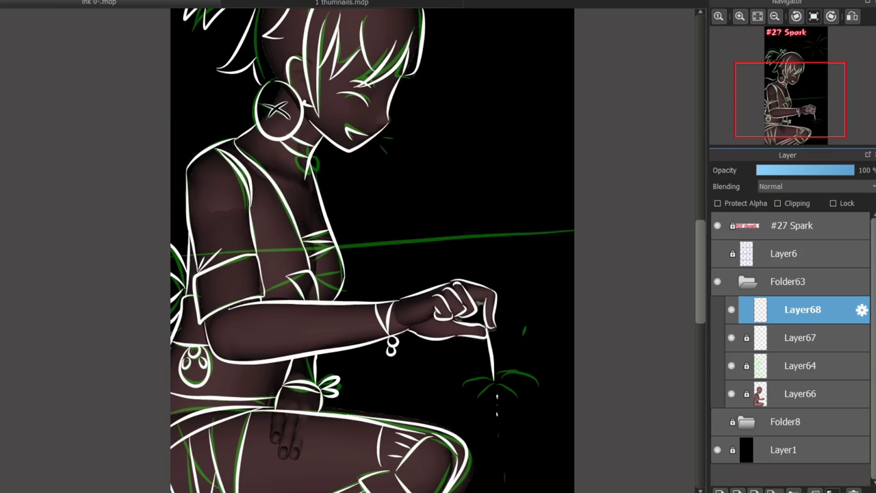
{"action": "key", "text": "ctrl+z"}
{"action": "key", "text": "ctrl+y"}
{"action": "left_click_drag", "start_coordinate": [156, 265], "coordinate": [557, 228]}
{"action": "key", "text": "ctrl+z"}
Ink the white horizon line across the canvas and erase the part that crosses the girl's arm and torso
{"action": "left_click_drag", "start_coordinate": [188, 264], "coordinate": [574, 222]}
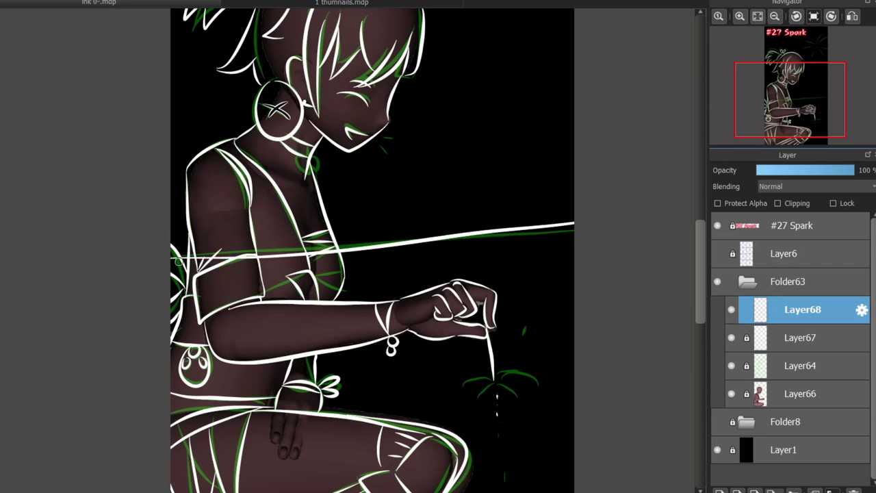
{"action": "scroll", "coordinate": [219, 258], "scroll_direction": "up", "scroll_amount": 4}
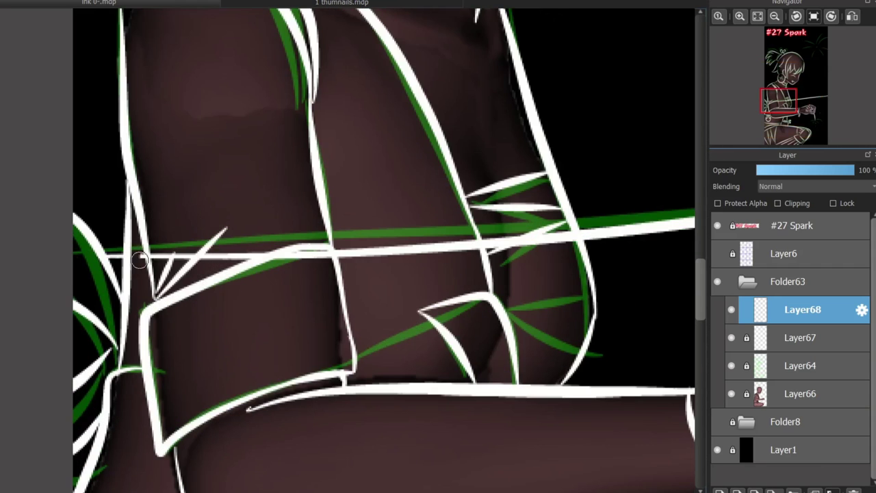
{"action": "mouse_move", "coordinate": [206, 240]}
{"action": "left_mouse_down"}
{"action": "mouse_move", "coordinate": [367, 269]}
{"action": "mouse_move", "coordinate": [556, 236]}
{"action": "mouse_move", "coordinate": [571, 254]}
{"action": "mouse_move", "coordinate": [486, 233]}
{"action": "mouse_move", "coordinate": [308, 255]}
{"action": "mouse_move", "coordinate": [396, 266]}
{"action": "left_mouse_up"}
{"action": "scroll", "coordinate": [397, 267], "scroll_direction": "down", "scroll_amount": 4}
Draw red curved sparks radiating from the sparkler's tip
{"action": "scroll", "coordinate": [334, 250], "scroll_direction": "right", "scroll_amount": 3}
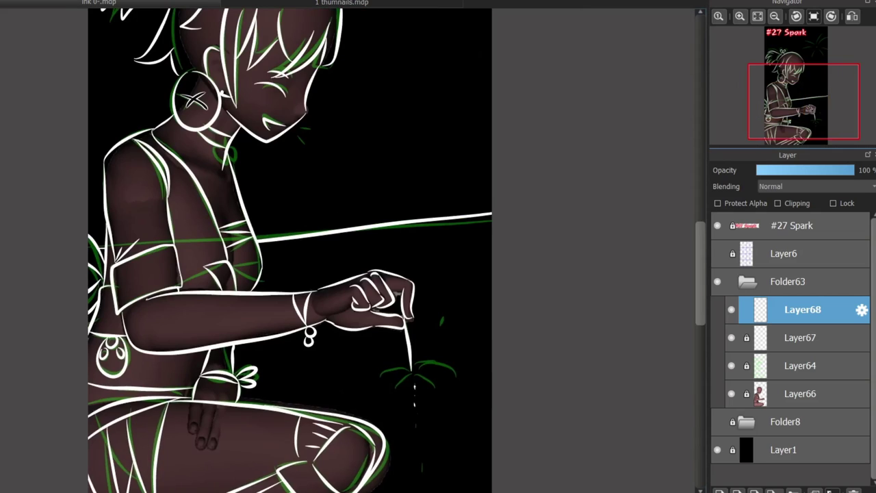
{"action": "scroll", "coordinate": [411, 421], "scroll_direction": "up", "scroll_amount": 3}
{"action": "mouse_move", "coordinate": [412, 332]}
{"action": "left_mouse_down"}
{"action": "mouse_move", "coordinate": [417, 297]}
{"action": "mouse_move", "coordinate": [429, 308]}
{"action": "mouse_move", "coordinate": [507, 269]}
{"action": "left_mouse_up"}
{"action": "key", "text": "ctrl+z"}
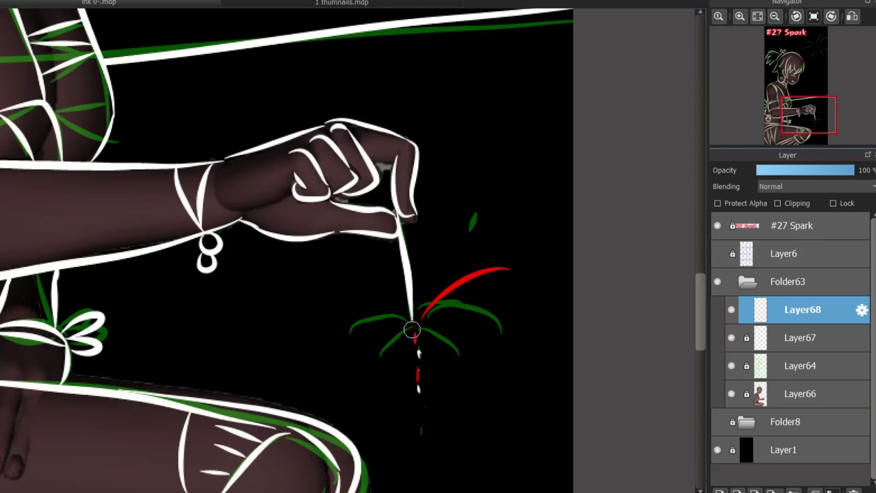
{"action": "mouse_move", "coordinate": [410, 327]}
{"action": "left_mouse_down"}
{"action": "mouse_move", "coordinate": [527, 333]}
{"action": "mouse_move", "coordinate": [496, 365]}
{"action": "left_mouse_up"}
{"action": "mouse_move", "coordinate": [411, 321]}
{"action": "left_mouse_down"}
{"action": "mouse_move", "coordinate": [351, 308]}
{"action": "mouse_move", "coordinate": [349, 354]}
{"action": "mouse_move", "coordinate": [374, 382]}
{"action": "left_mouse_up"}
Draw a ring of short red dashes around the centre of the firework sketch
{"action": "left_click_drag", "start_coordinate": [698, 319], "coordinate": [698, 191]}
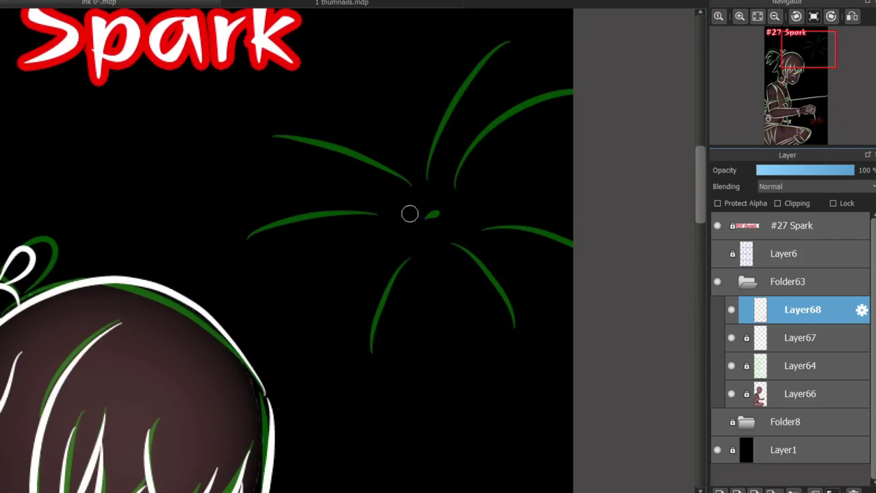
{"action": "left_click_drag", "start_coordinate": [415, 241], "coordinate": [396, 238]}
{"action": "mouse_move", "coordinate": [383, 189]}
{"action": "left_mouse_down"}
{"action": "mouse_move", "coordinate": [323, 179]}
{"action": "mouse_move", "coordinate": [265, 155]}
{"action": "left_mouse_up"}
{"action": "key", "text": "ctrl+z"}
{"action": "key", "text": "ctrl+z"}
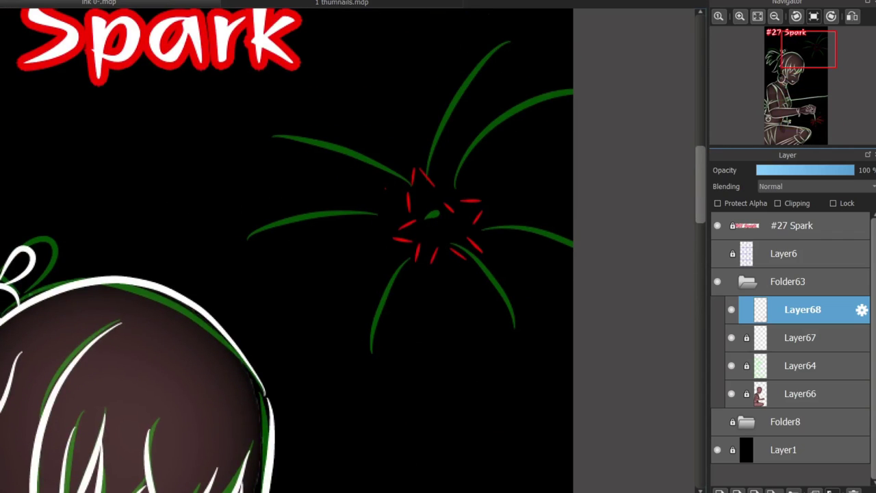
{"action": "left_click", "coordinate": [319, 125]}
{"action": "left_click", "coordinate": [305, 249]}
{"action": "left_click", "coordinate": [213, 174]}
{"action": "left_click_drag", "start_coordinate": [251, 170], "coordinate": [387, 123]}
{"action": "left_click_drag", "start_coordinate": [363, 170], "coordinate": [277, 234]}
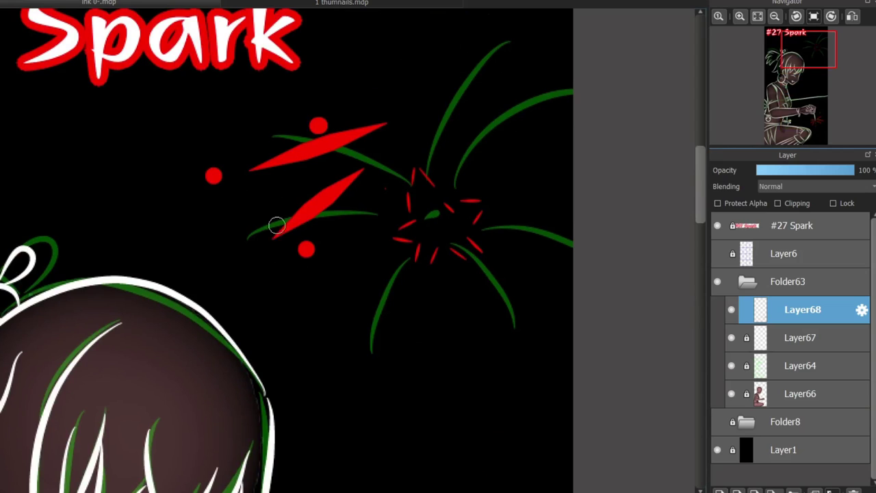
{"action": "key", "text": "ctrl+z"}
{"action": "key", "text": "ctrl+z"}
{"action": "key", "text": "ctrl+z"}
{"action": "key", "text": "ctrl+z"}
{"action": "left_click_drag", "start_coordinate": [387, 173], "coordinate": [228, 146]}
{"action": "left_click_drag", "start_coordinate": [376, 215], "coordinate": [263, 235]}
{"action": "key", "text": "ctrl+z"}
{"action": "key", "text": "ctrl+z"}
Draw long red arcs radiating outward on all sides of the firework's centre
{"action": "left_click_drag", "start_coordinate": [385, 174], "coordinate": [219, 160]}
{"action": "left_click_drag", "start_coordinate": [376, 213], "coordinate": [261, 258]}
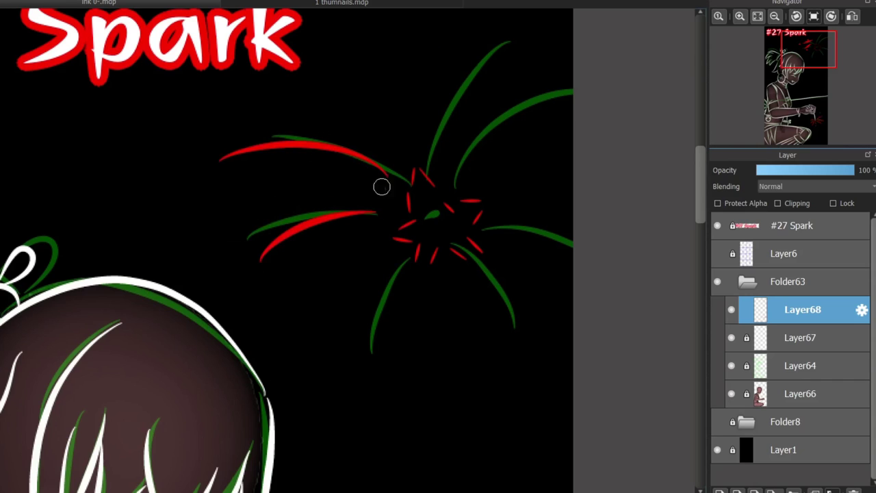
{"action": "left_click_drag", "start_coordinate": [443, 156], "coordinate": [528, 52]}
{"action": "left_click_drag", "start_coordinate": [414, 143], "coordinate": [458, 43]}
{"action": "left_click_drag", "start_coordinate": [472, 168], "coordinate": [572, 129]}
{"action": "left_click_drag", "start_coordinate": [491, 219], "coordinate": [572, 223]}
{"action": "left_click_drag", "start_coordinate": [506, 268], "coordinate": [571, 321]}
{"action": "left_click_drag", "start_coordinate": [478, 275], "coordinate": [493, 373]}
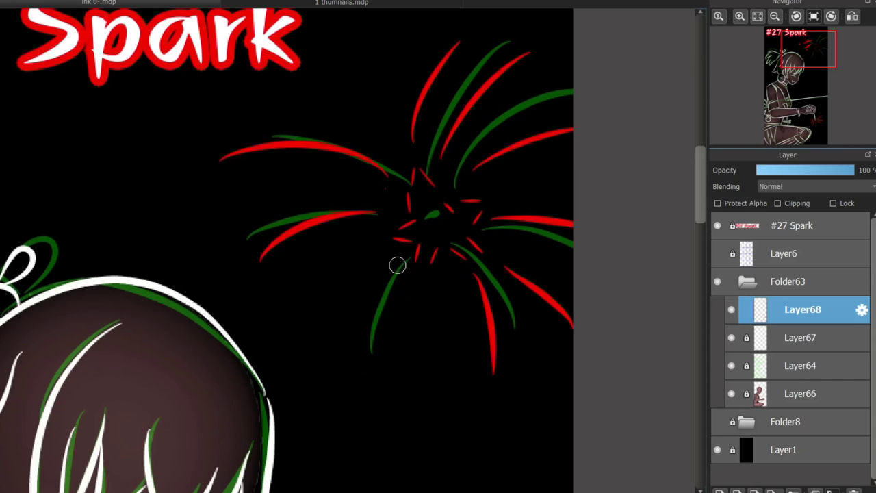
{"action": "left_click_drag", "start_coordinate": [398, 263], "coordinate": [359, 376]}
Erase small gaps along the firework's red arcs to break them into dashes
{"action": "left_click", "coordinate": [269, 145]}
{"action": "left_click", "coordinate": [313, 146]}
{"action": "left_click_drag", "start_coordinate": [456, 45], "coordinate": [412, 137]}
{"action": "left_click_drag", "start_coordinate": [526, 55], "coordinate": [446, 144]}
{"action": "left_click_drag", "start_coordinate": [571, 130], "coordinate": [474, 164]}
{"action": "left_click", "coordinate": [556, 222]}
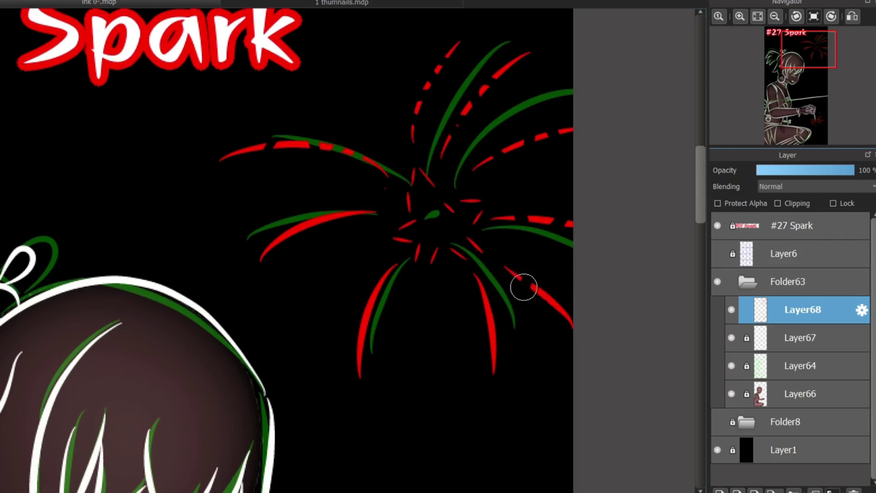
{"action": "key", "text": "ctrl+z"}
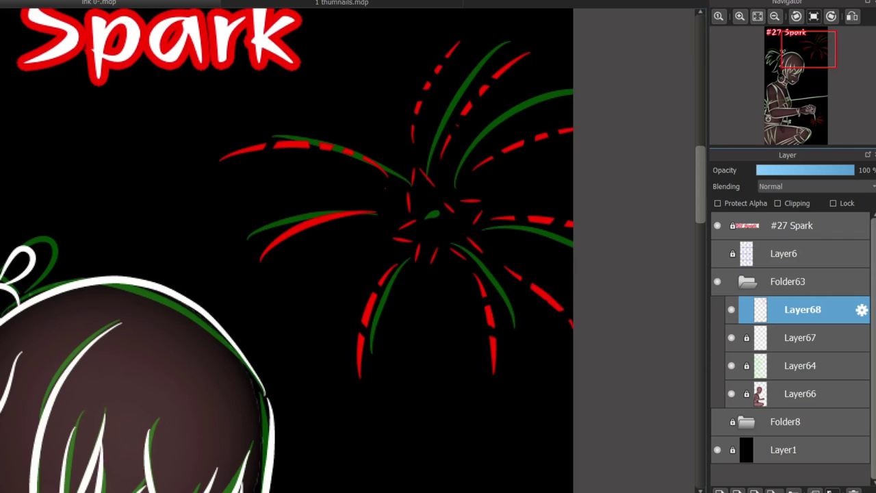
Widen the erased gaps between the dashes of the sparkler's red sparks
{"action": "scroll", "coordinate": [602, 320], "scroll_direction": "down", "scroll_amount": 10}
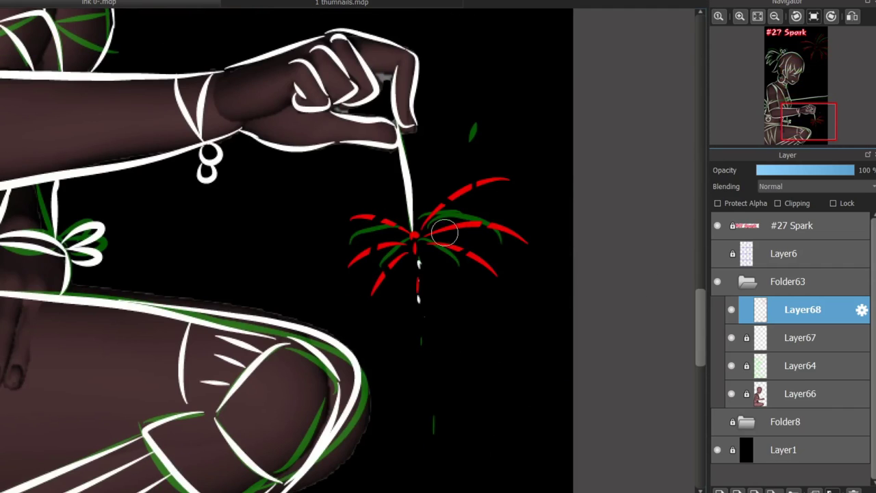
{"action": "scroll", "coordinate": [468, 243], "scroll_direction": "up", "scroll_amount": 2}
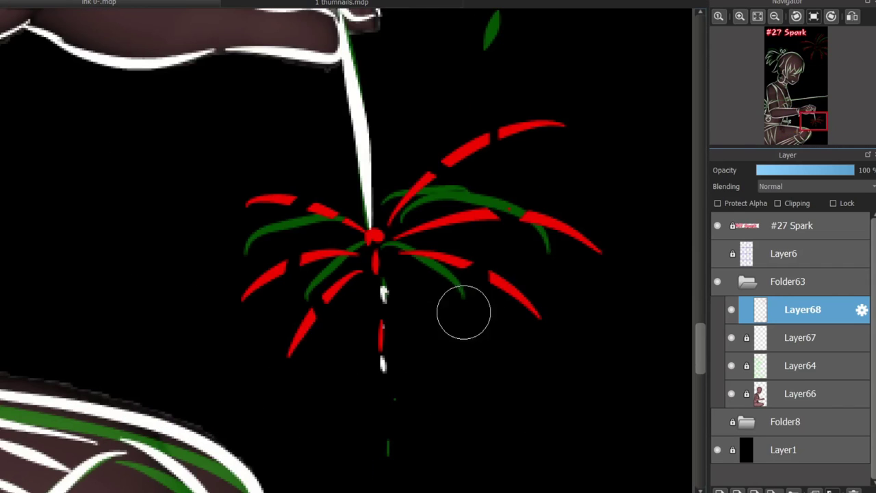
{"action": "left_click", "coordinate": [309, 316]}
{"action": "left_click", "coordinate": [447, 162]}
{"action": "left_click", "coordinate": [483, 137]}
{"action": "left_click", "coordinate": [485, 138]}
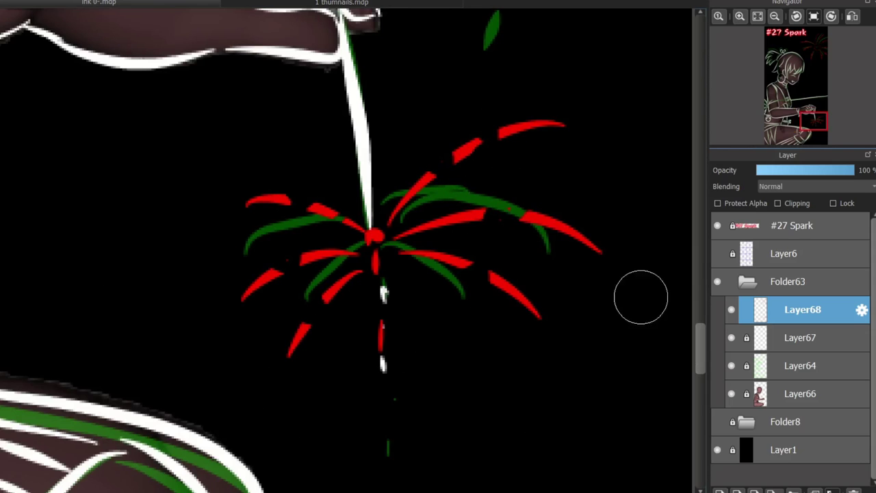
Widen the gaps and round off the dash ends along the firework's red arcs
{"action": "scroll", "coordinate": [383, 314], "scroll_direction": "up", "scroll_amount": 2}
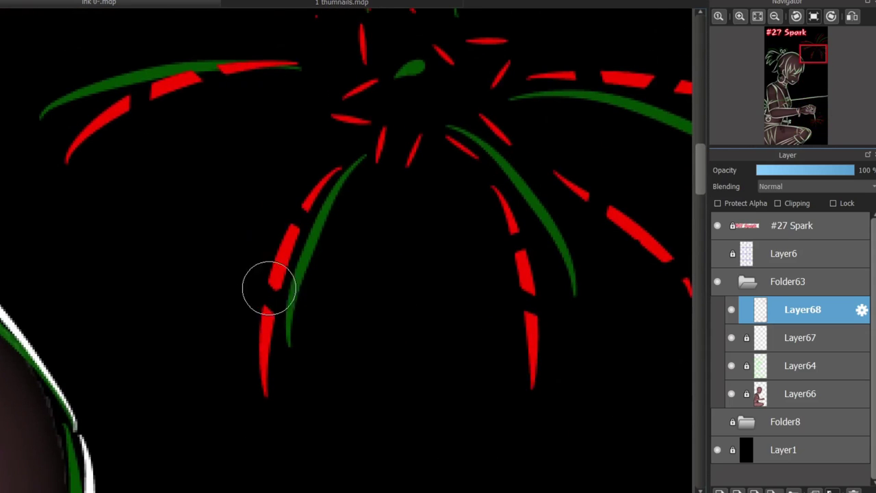
{"action": "left_click", "coordinate": [528, 301]}
{"action": "left_click", "coordinate": [597, 198]}
{"action": "left_click_drag", "start_coordinate": [605, 262], "coordinate": [461, 247]}
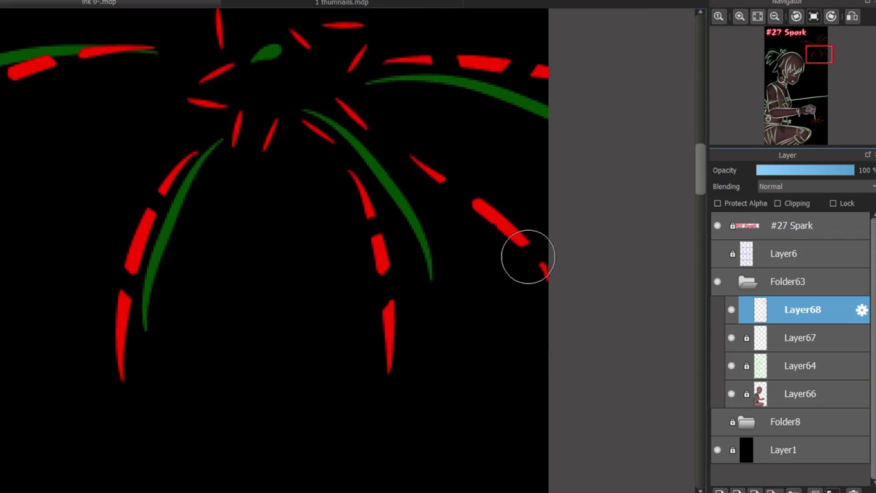
{"action": "scroll", "coordinate": [529, 102], "scroll_direction": "up", "scroll_amount": 4}
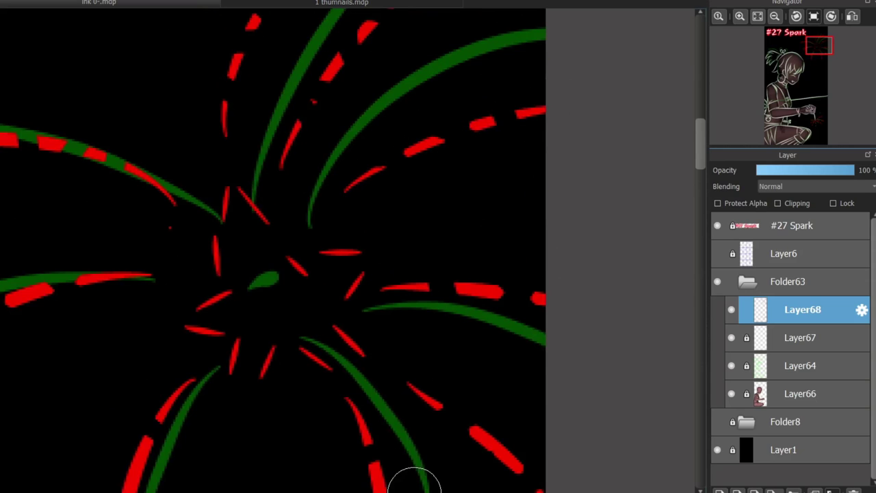
{"action": "left_click_drag", "start_coordinate": [70, 188], "coordinate": [246, 200]}
{"action": "scroll", "coordinate": [342, 342], "scroll_direction": "down", "scroll_amount": 3}
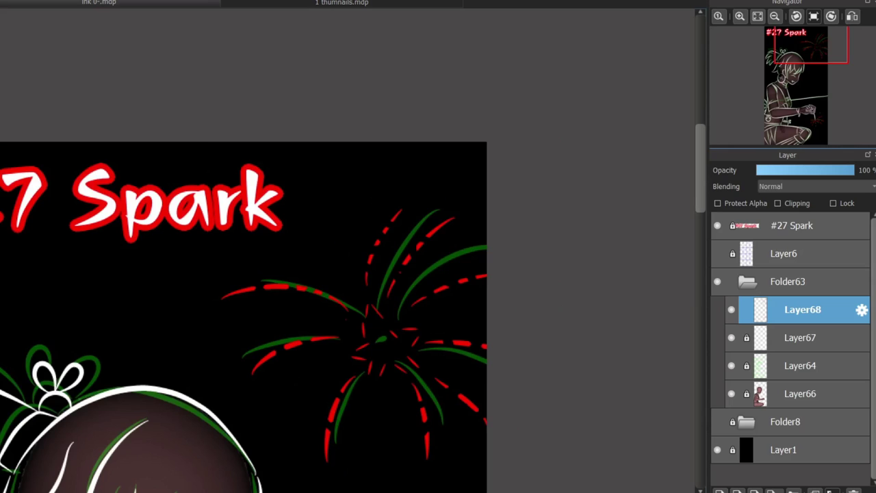
{"action": "scroll", "coordinate": [244, 251], "scroll_direction": "down", "scroll_amount": 2}
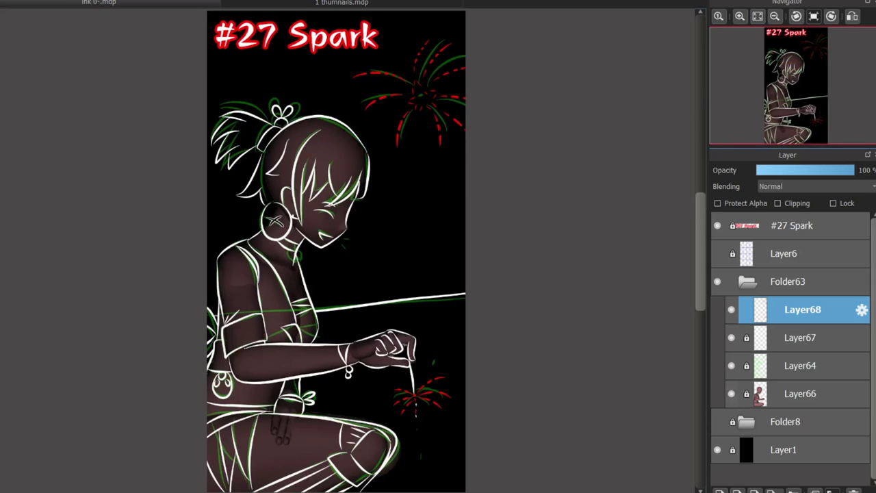
Hide the green sketch on Layer64 and the 3D figure on Layer66, leaving only the ink visible
{"action": "left_click", "coordinate": [730, 366]}
{"action": "left_click", "coordinate": [730, 393]}
{"action": "scroll", "coordinate": [136, 158], "scroll_direction": "up", "scroll_amount": 3}
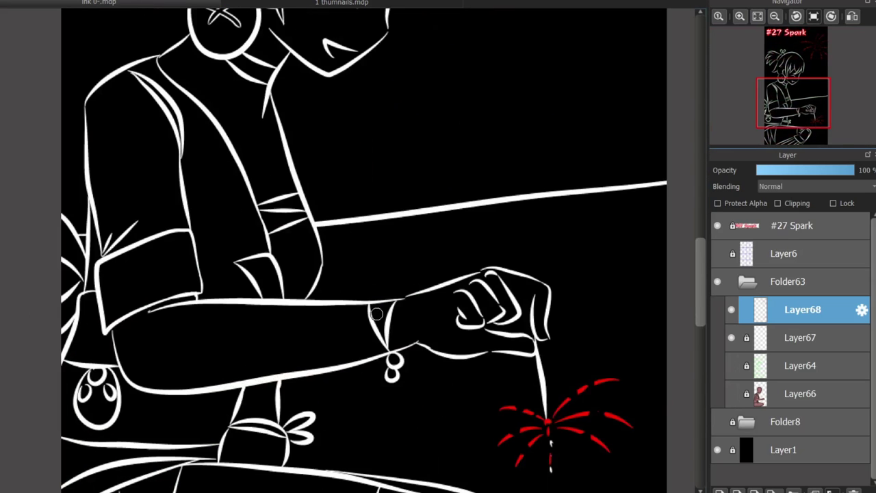
Add short tapered white fold lines across the lower part of the girl's chest wrap
{"action": "scroll", "coordinate": [367, 311], "scroll_direction": "up", "scroll_amount": 2}
{"action": "mouse_move", "coordinate": [219, 208]}
{"action": "left_mouse_down"}
{"action": "mouse_move", "coordinate": [302, 246]}
{"action": "mouse_move", "coordinate": [248, 285]}
{"action": "left_mouse_up"}
{"action": "key", "text": "ctrl+z"}
{"action": "left_click_drag", "start_coordinate": [312, 253], "coordinate": [248, 288]}
{"action": "left_click_drag", "start_coordinate": [312, 174], "coordinate": [271, 219]}
{"action": "scroll", "coordinate": [214, 363], "scroll_direction": "down", "scroll_amount": 3}
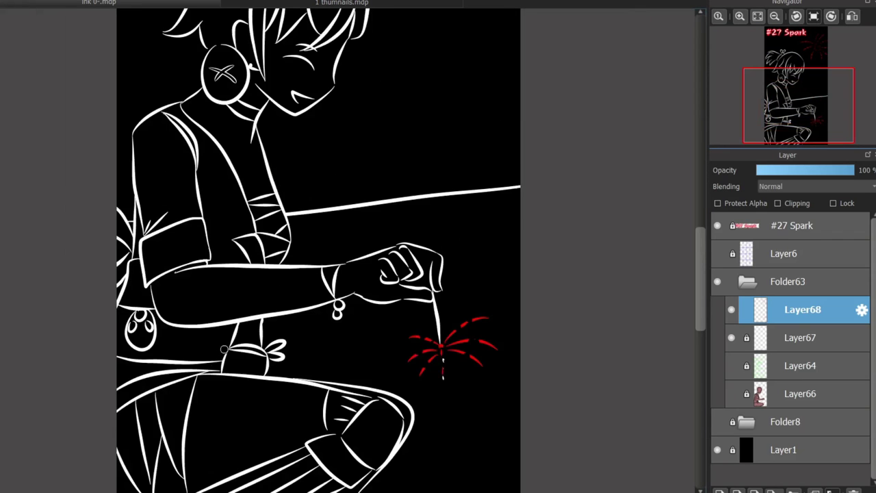
Draw a small burst of three short red dashes on the girl's upper chest, just inside its front outline
{"action": "scroll", "coordinate": [266, 136], "scroll_direction": "up", "scroll_amount": 3}
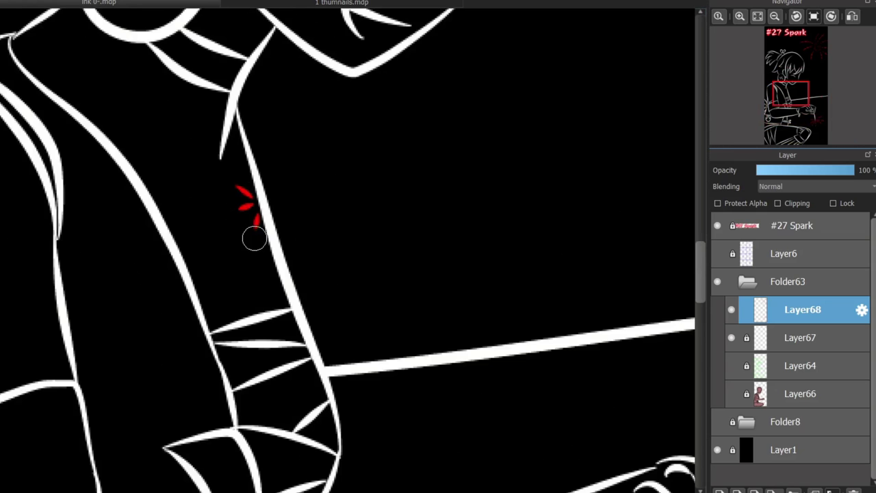
{"action": "scroll", "coordinate": [226, 274], "scroll_direction": "down", "scroll_amount": 2}
{"action": "scroll", "coordinate": [449, 285], "scroll_direction": "down", "scroll_amount": 2}
{"action": "scroll", "coordinate": [231, 273], "scroll_direction": "up", "scroll_amount": 2}
{"action": "scroll", "coordinate": [691, 241], "scroll_direction": "down", "scroll_amount": 3}
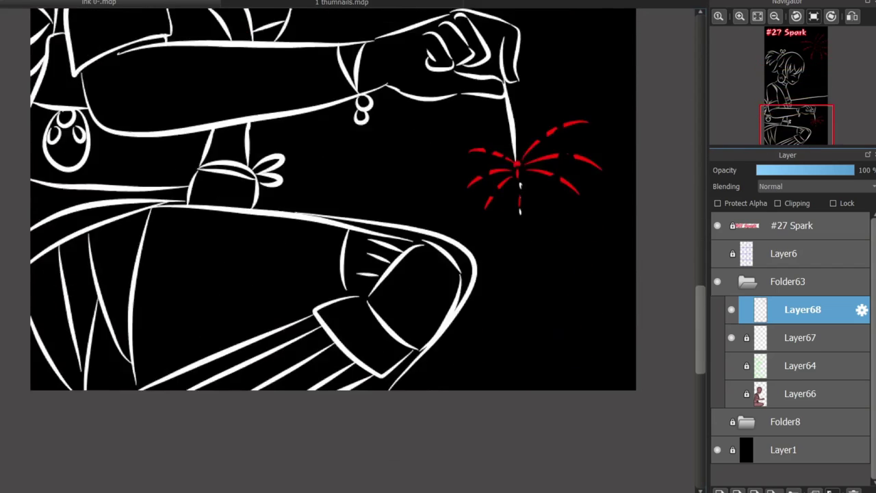
{"action": "scroll", "coordinate": [178, 260], "scroll_direction": "up", "scroll_amount": 4}
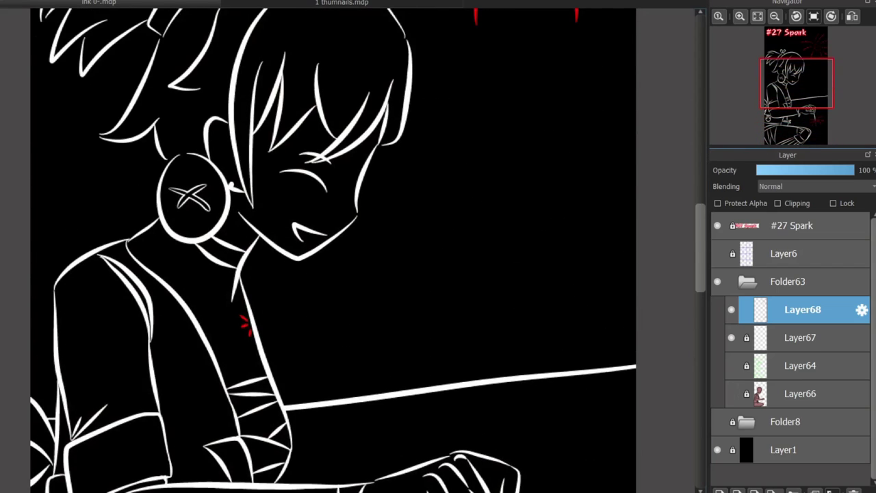
Draw a rounded white outline from the neck base down the upper chest and erase the old straight line on Layer67
{"action": "scroll", "coordinate": [328, 321], "scroll_direction": "up", "scroll_amount": 2}
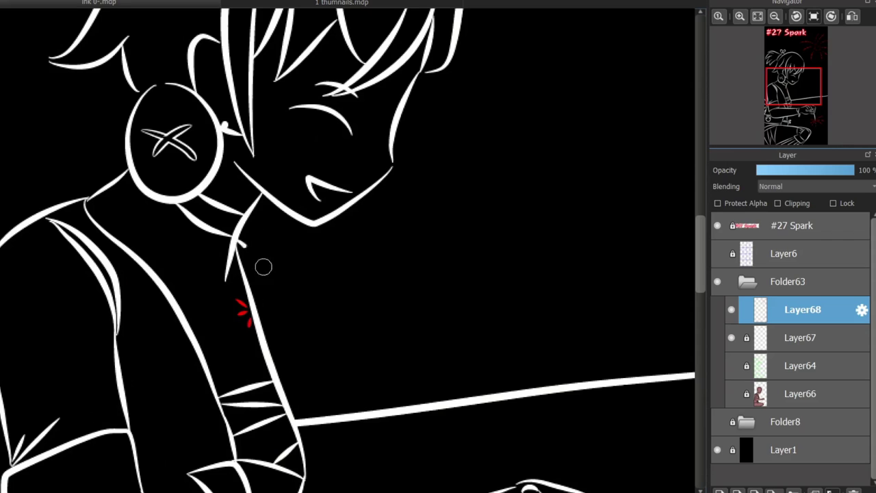
{"action": "scroll", "coordinate": [250, 288], "scroll_direction": "up", "scroll_amount": 2}
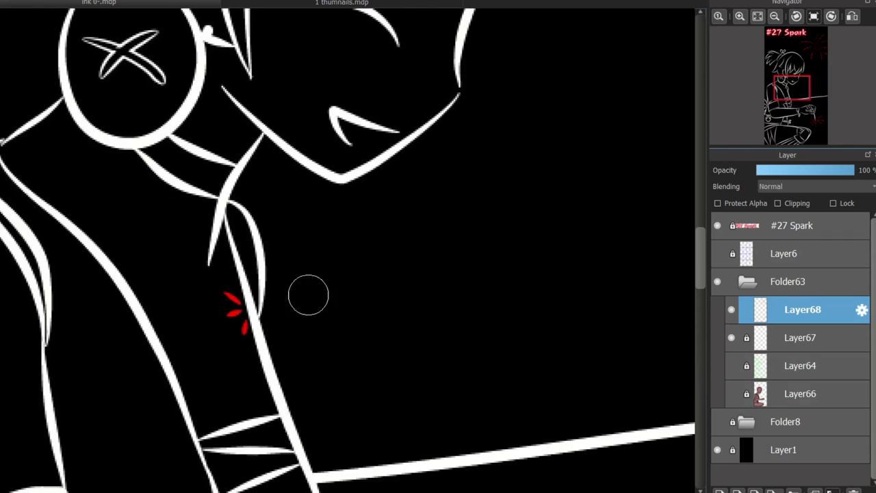
{"action": "key", "text": "ctrl+Down"}
{"action": "left_click_drag", "start_coordinate": [246, 305], "coordinate": [256, 327]}
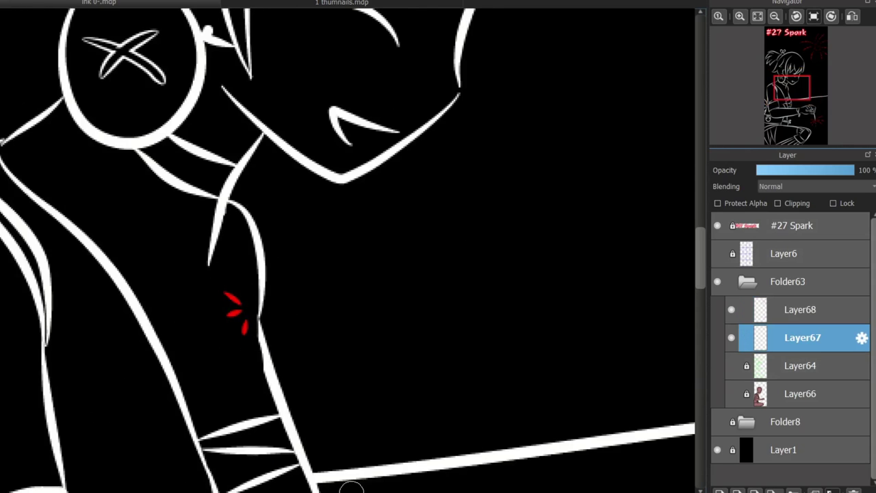
Draw angular white pattern lines on Layer68 across the jacket's shoulder and front, including a star-shaped crossing near the lapel
{"action": "scroll", "coordinate": [184, 133], "scroll_direction": "left", "scroll_amount": 5}
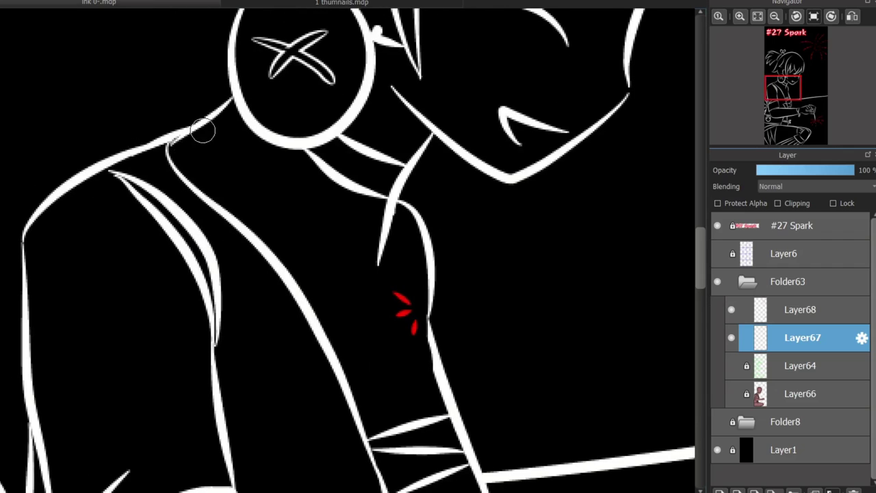
{"action": "key", "text": "ctrl+Up"}
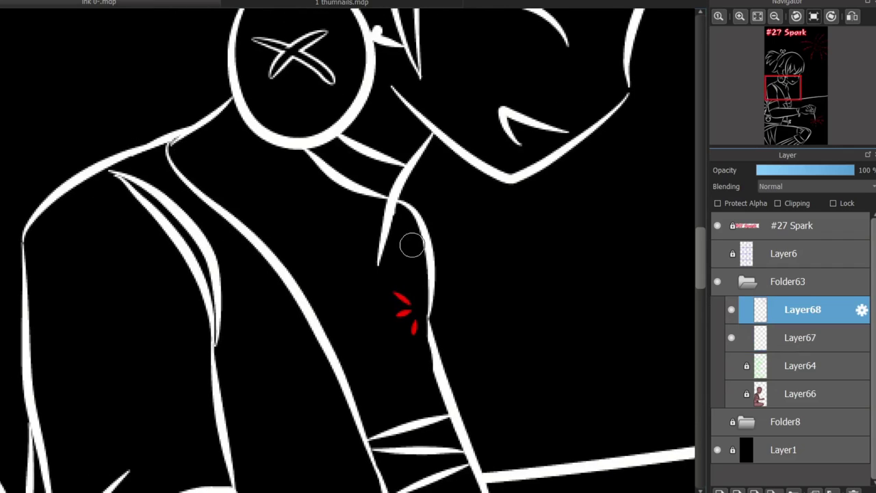
{"action": "mouse_move", "coordinate": [69, 197]}
{"action": "left_mouse_down"}
{"action": "mouse_move", "coordinate": [132, 375]}
{"action": "mouse_move", "coordinate": [41, 411]}
{"action": "left_mouse_up"}
{"action": "mouse_move", "coordinate": [165, 279]}
{"action": "left_mouse_down"}
{"action": "mouse_move", "coordinate": [34, 308]}
{"action": "mouse_move", "coordinate": [140, 360]}
{"action": "left_mouse_up"}
{"action": "mouse_move", "coordinate": [33, 304]}
{"action": "left_mouse_down"}
{"action": "mouse_move", "coordinate": [56, 293]}
{"action": "mouse_move", "coordinate": [67, 200]}
{"action": "left_mouse_up"}
{"action": "left_click_drag", "start_coordinate": [221, 370], "coordinate": [317, 336]}
{"action": "mouse_move", "coordinate": [283, 374]}
{"action": "left_mouse_down"}
{"action": "mouse_move", "coordinate": [235, 262]}
{"action": "mouse_move", "coordinate": [221, 267]}
{"action": "left_mouse_up"}
{"action": "left_click_drag", "start_coordinate": [238, 259], "coordinate": [284, 274]}
Draw a short curved white stroke crossed by two small ticks beside the girl's chin
{"action": "scroll", "coordinate": [348, 250], "scroll_direction": "down", "scroll_amount": 5}
{"action": "scroll", "coordinate": [347, 251], "scroll_direction": "up", "scroll_amount": 5}
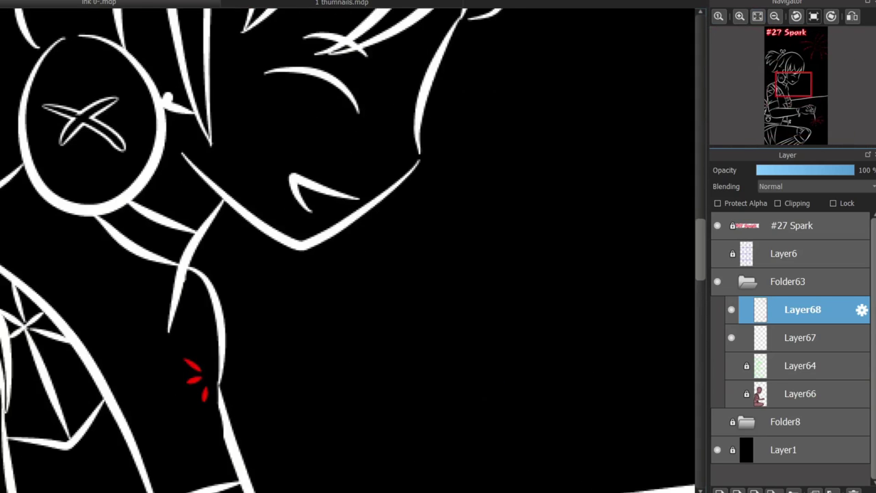
{"action": "left_click_drag", "start_coordinate": [424, 231], "coordinate": [363, 280]}
{"action": "left_click_drag", "start_coordinate": [392, 235], "coordinate": [413, 262]}
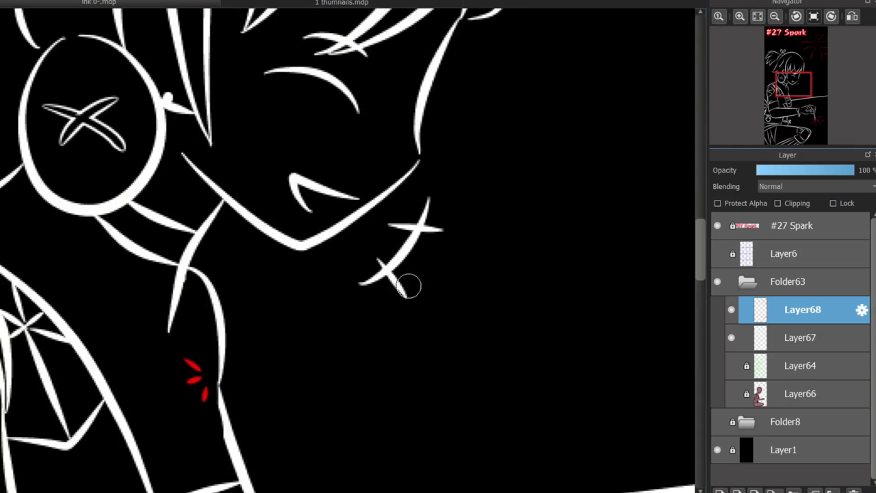
{"action": "scroll", "coordinate": [386, 337], "scroll_direction": "down", "scroll_amount": 4}
{"action": "scroll", "coordinate": [386, 338], "scroll_direction": "down", "scroll_amount": 2}
{"action": "scroll", "coordinate": [373, 192], "scroll_direction": "up", "scroll_amount": 4}
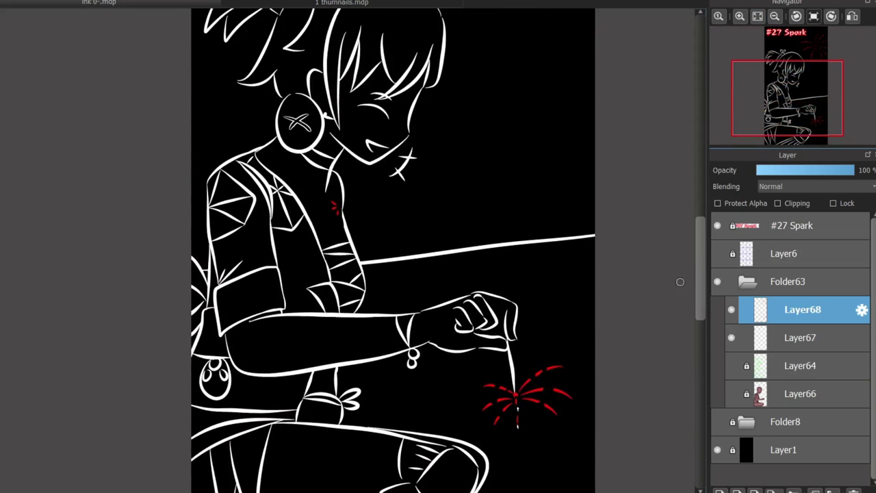
Show the 3D figure on Layer66 and add a fold stroke above the chest wrap and a line extending its lower knot to the jacket
{"action": "left_click", "coordinate": [730, 394]}
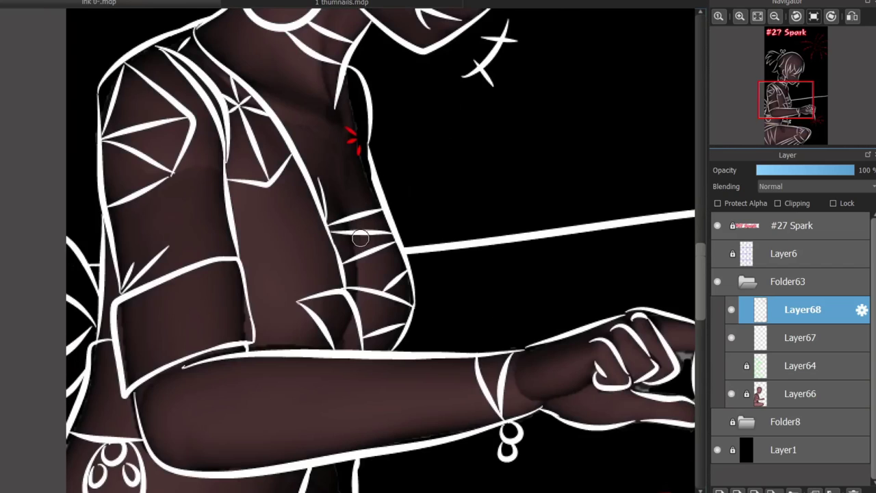
{"action": "scroll", "coordinate": [322, 197], "scroll_direction": "up", "scroll_amount": 2}
{"action": "left_click_drag", "start_coordinate": [319, 203], "coordinate": [301, 193]}
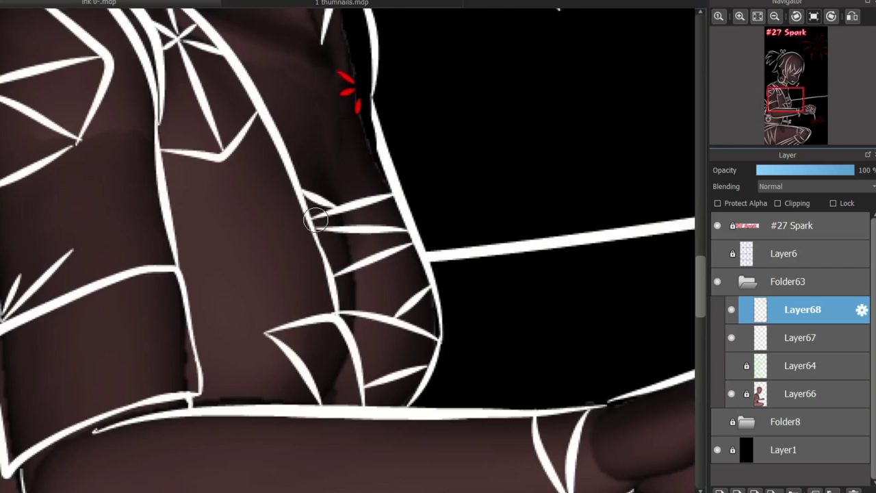
{"action": "left_click_drag", "start_coordinate": [269, 335], "coordinate": [212, 357]}
{"action": "left_click_drag", "start_coordinate": [263, 335], "coordinate": [198, 359]}
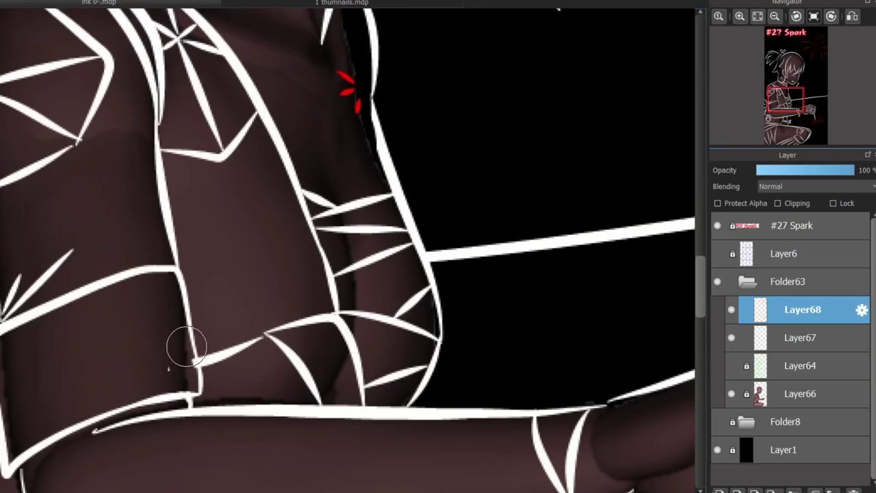
{"action": "left_click_drag", "start_coordinate": [458, 392], "coordinate": [427, 391]}
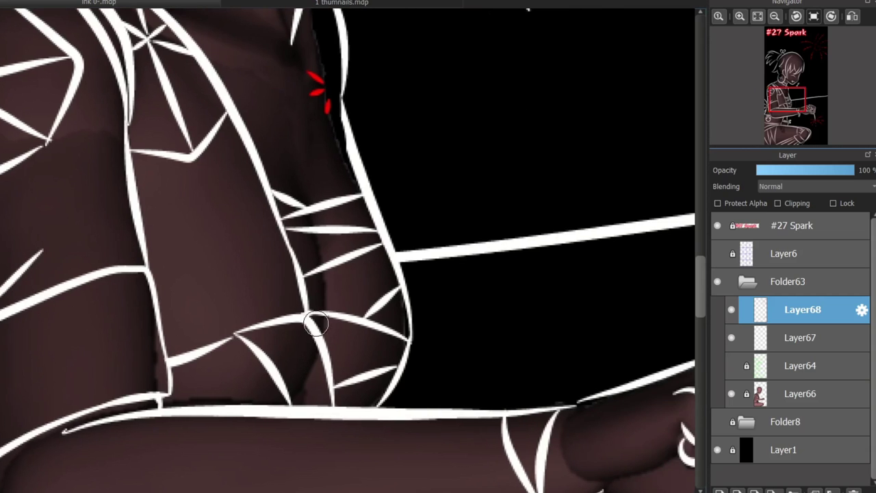
Undo the last stroke and draw a small white X-shaped mark inside the girl's ear
{"action": "scroll", "coordinate": [629, 321], "scroll_direction": "up", "scroll_amount": 10}
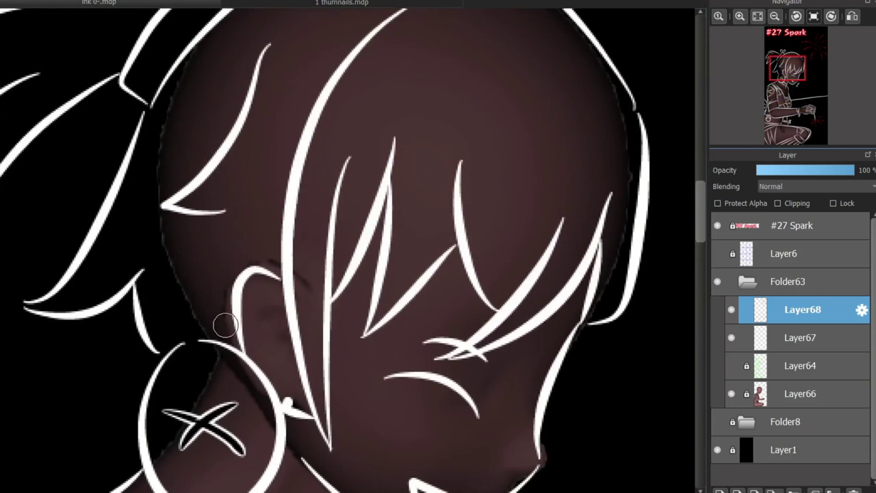
{"action": "key", "text": "ctrl+z"}
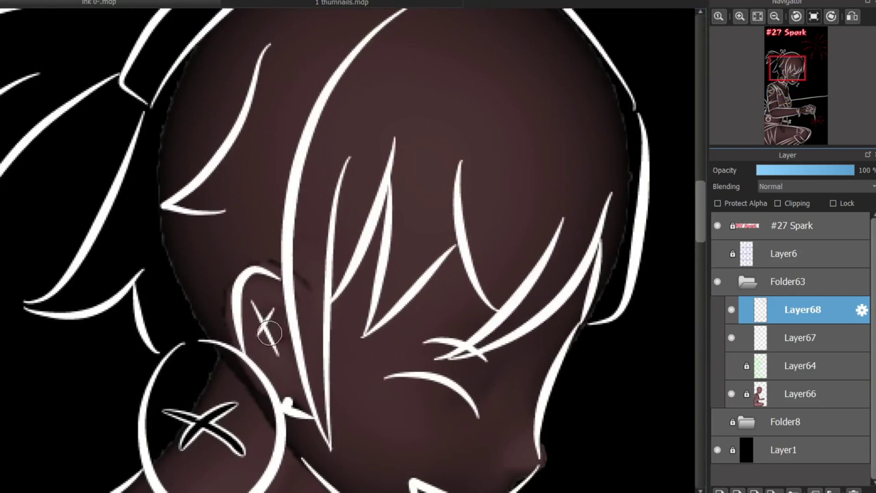
{"action": "scroll", "coordinate": [266, 335], "scroll_direction": "down", "scroll_amount": 5}
{"action": "scroll", "coordinate": [619, 244], "scroll_direction": "down", "scroll_amount": 5}
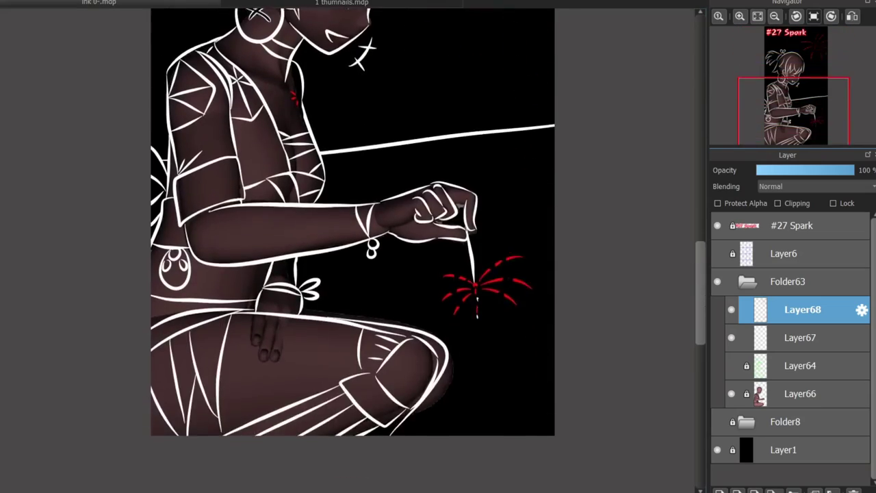
{"action": "scroll", "coordinate": [620, 245], "scroll_direction": "up", "scroll_amount": 8}
{"action": "scroll", "coordinate": [620, 245], "scroll_direction": "up", "scroll_amount": 5}
{"action": "scroll", "coordinate": [349, 247], "scroll_direction": "down", "scroll_amount": 5}
{"action": "scroll", "coordinate": [349, 247], "scroll_direction": "up", "scroll_amount": 2}
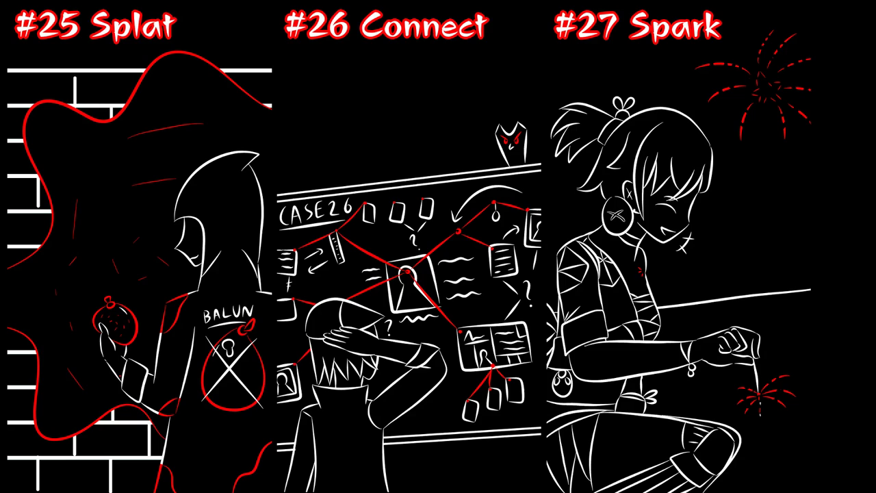